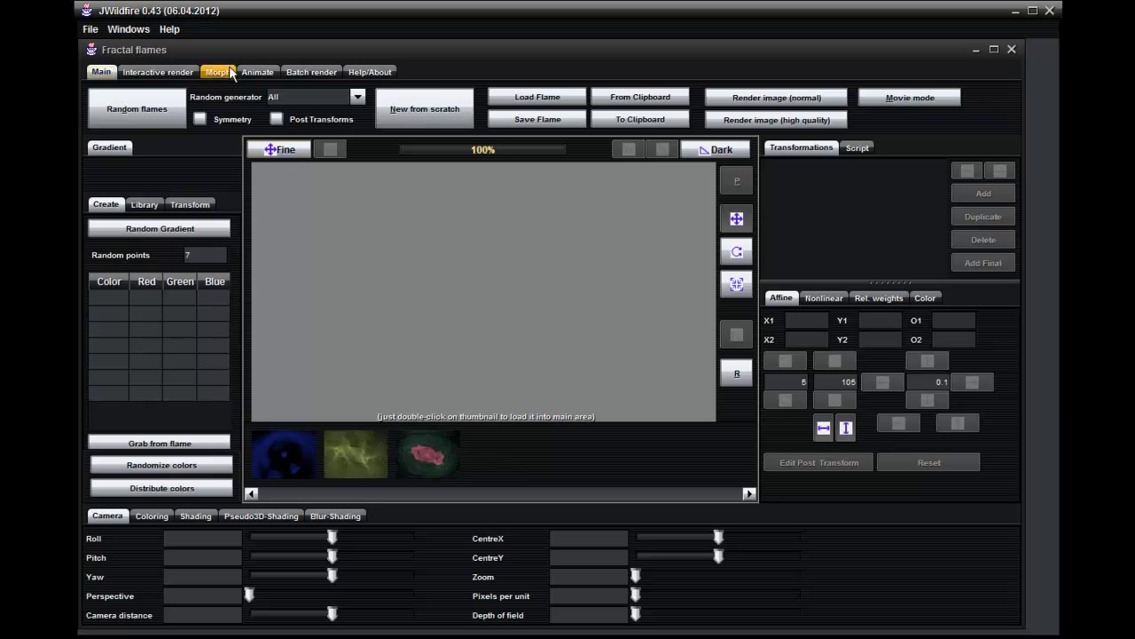
Step: Set the plafStyle preference to AeroLookAndFeel and save the preferences
click(128, 31)
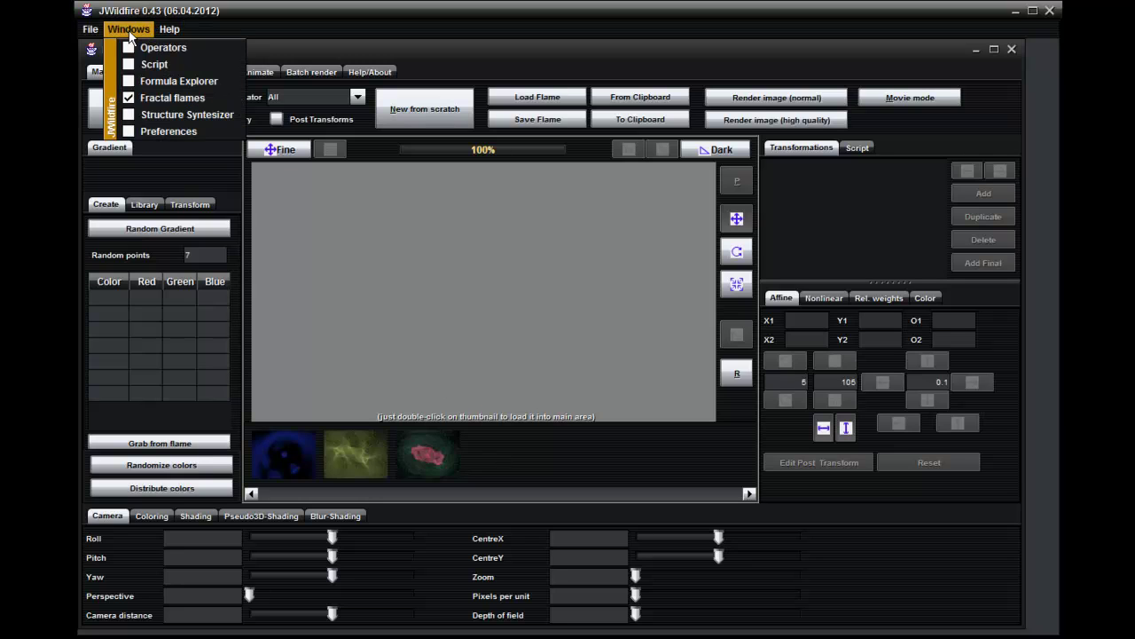
click(142, 131)
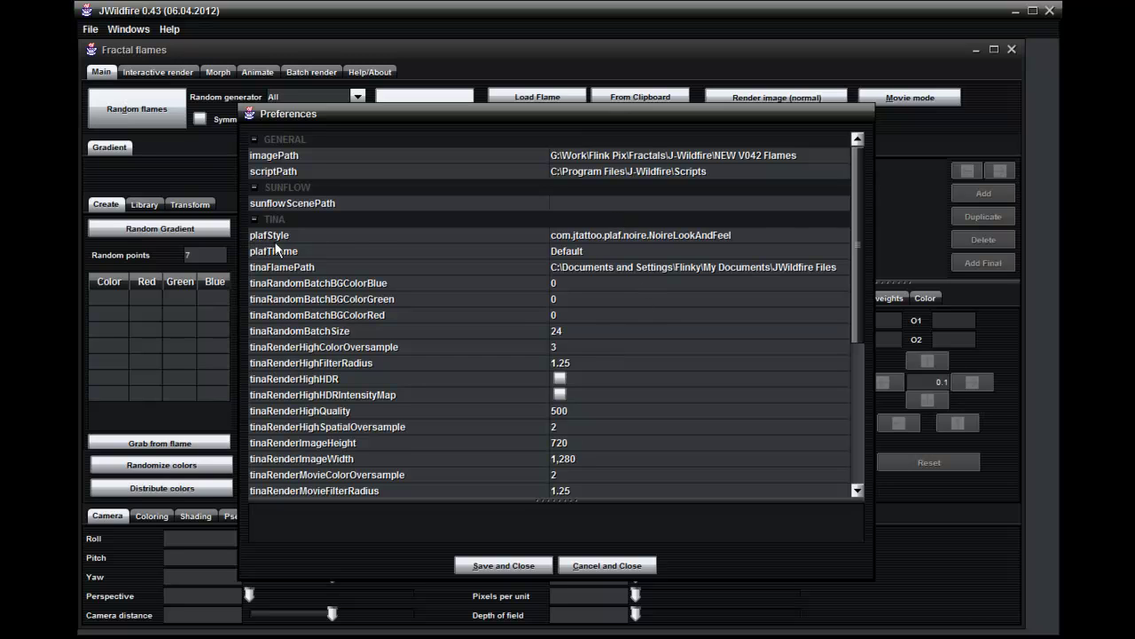
click(684, 235)
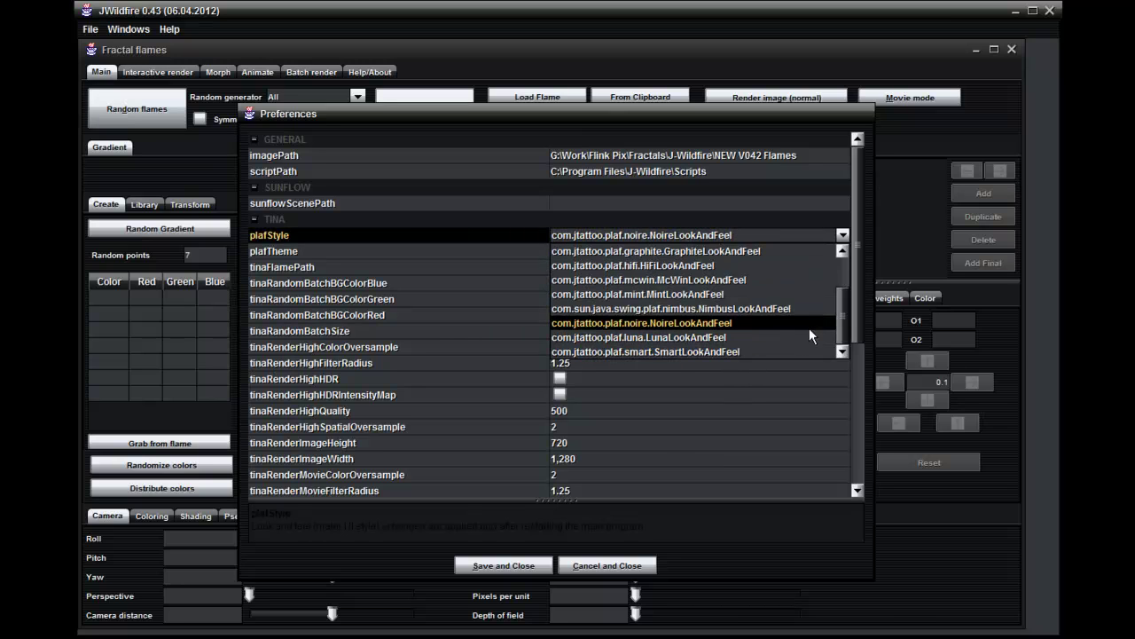
scroll(763, 310, up, 2)
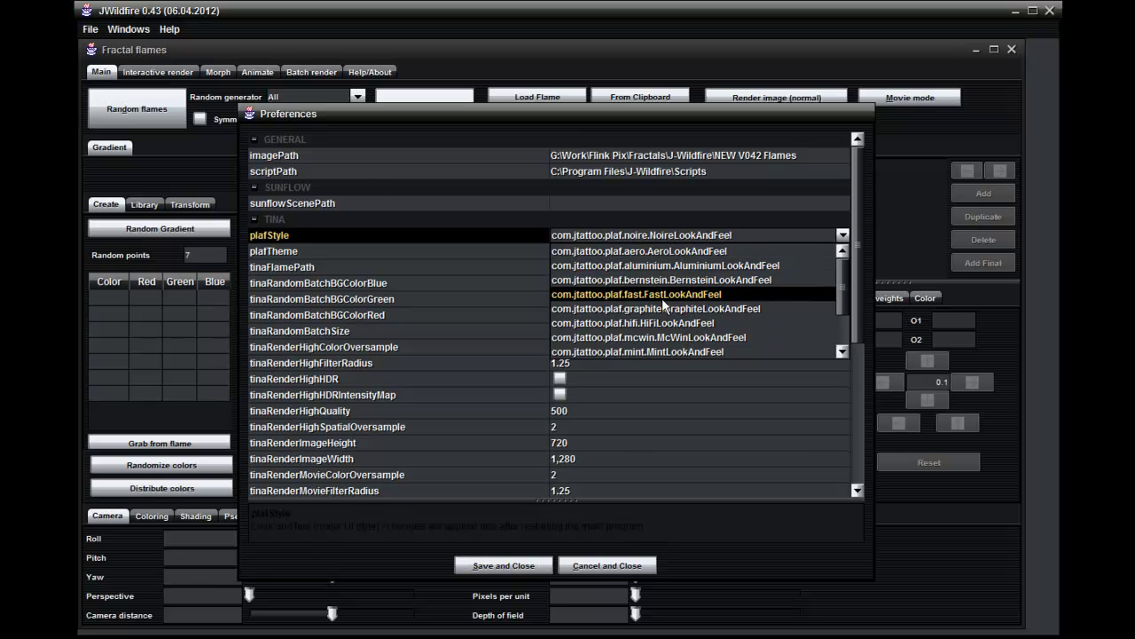
click(670, 251)
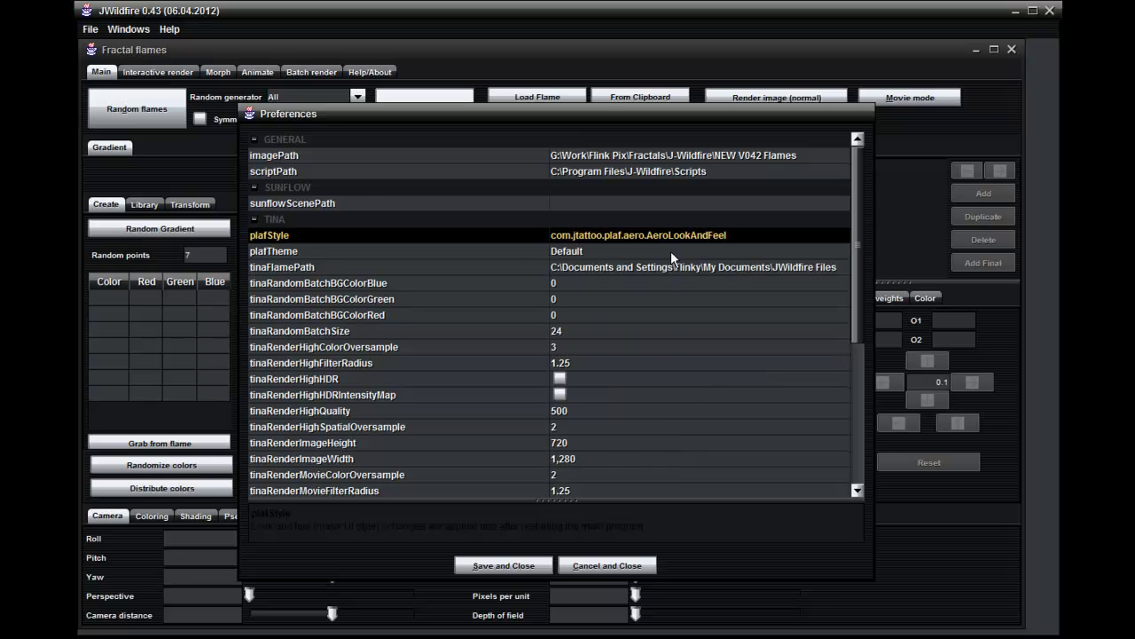
click(517, 568)
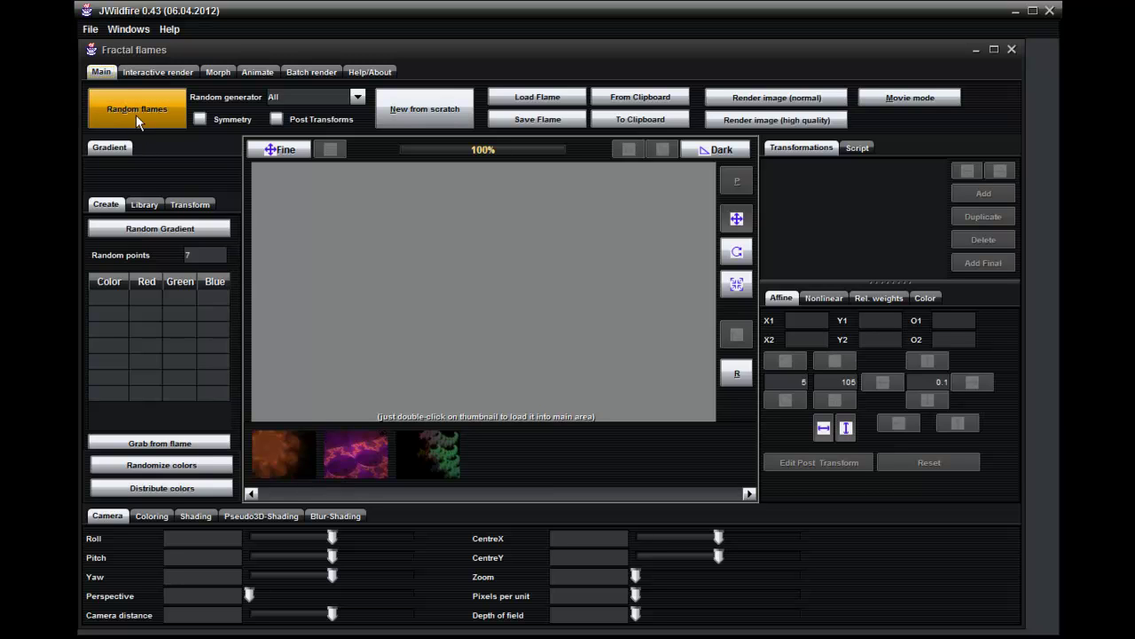
click(357, 98)
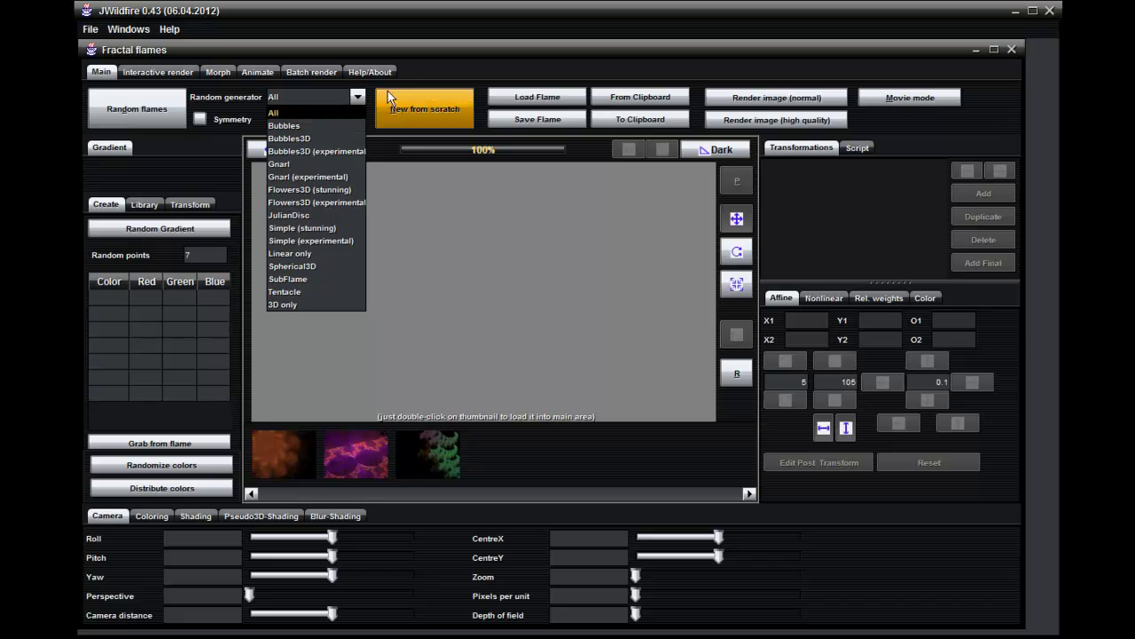
click(260, 139)
click(212, 119)
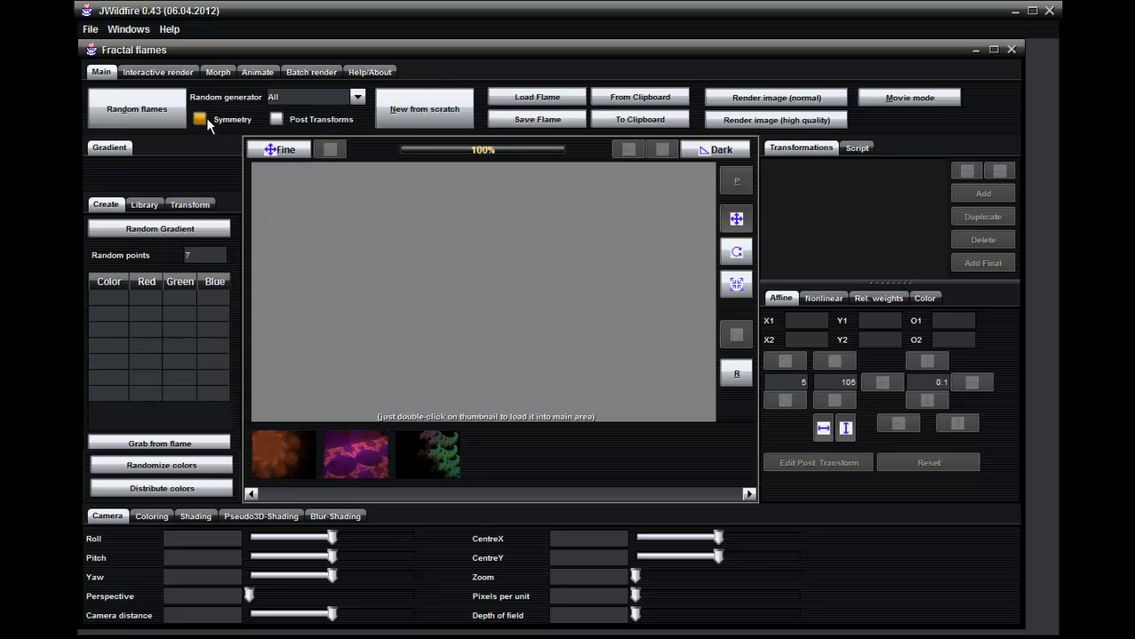
click(199, 120)
click(285, 118)
click(276, 120)
click(275, 120)
Step: Load the second random flame and view transforms 1–5, from spherical3D_wf to gaussian_blur
double_click(357, 451)
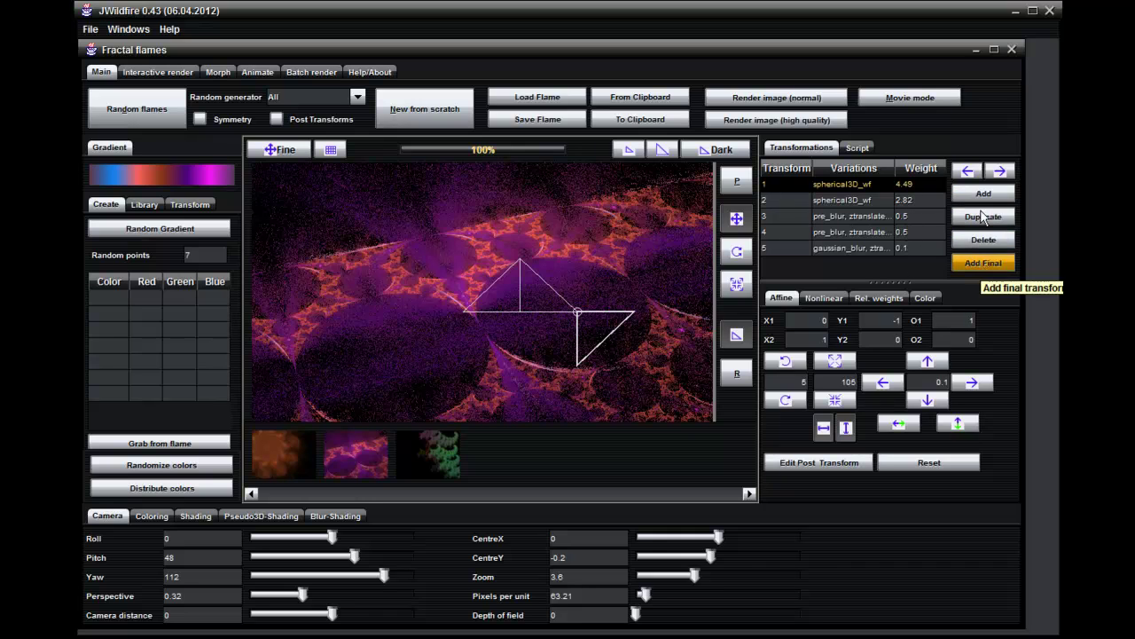
click(851, 231)
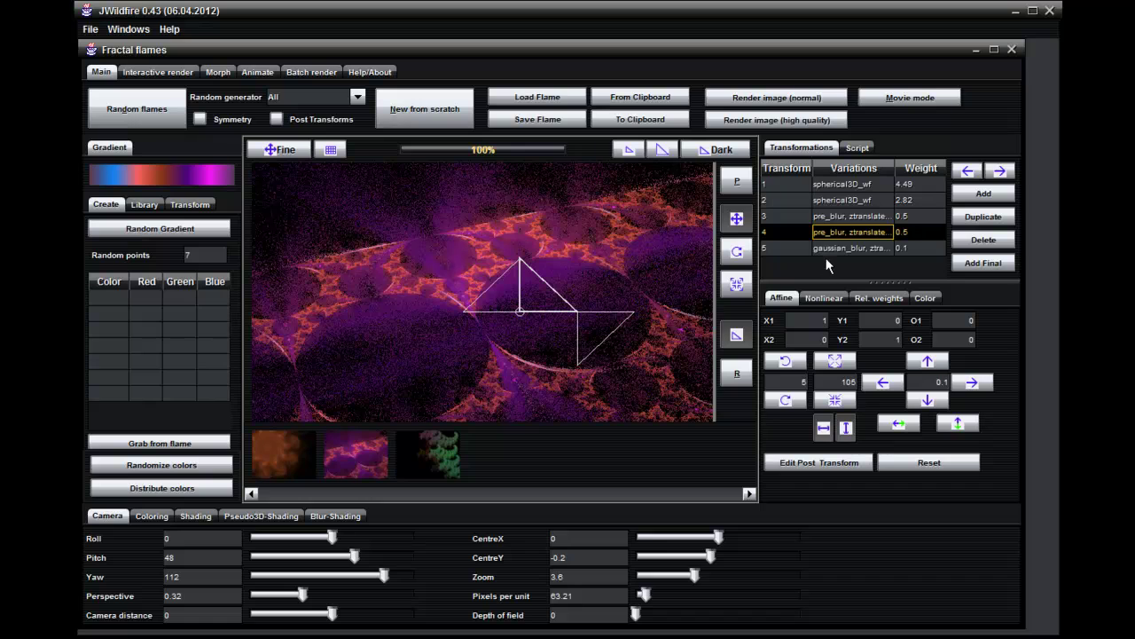
click(850, 184)
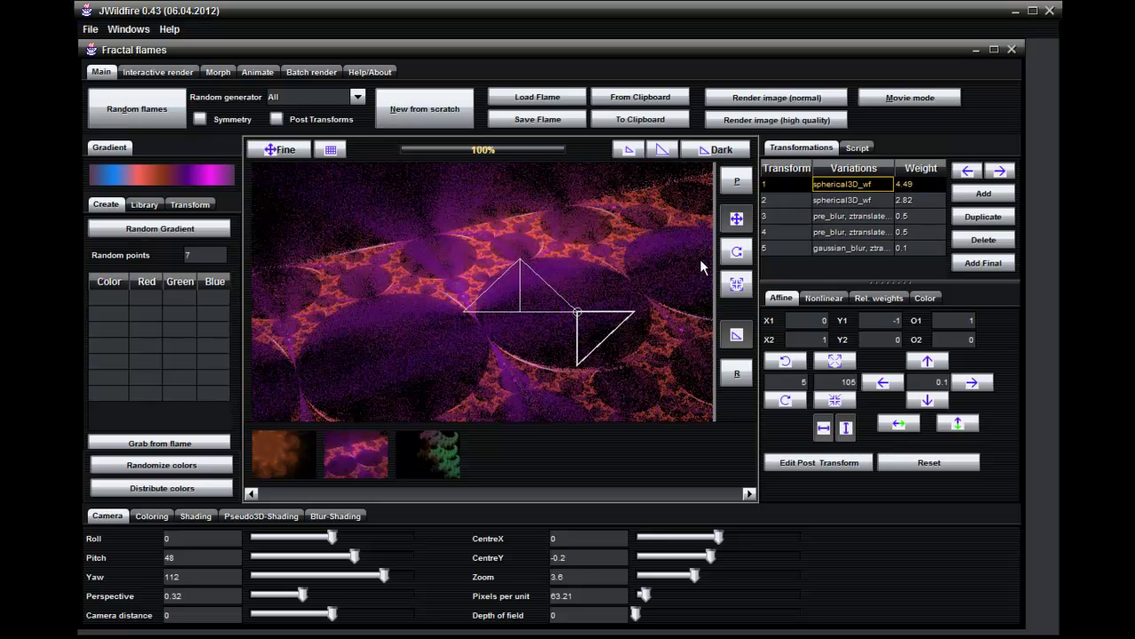
click(871, 201)
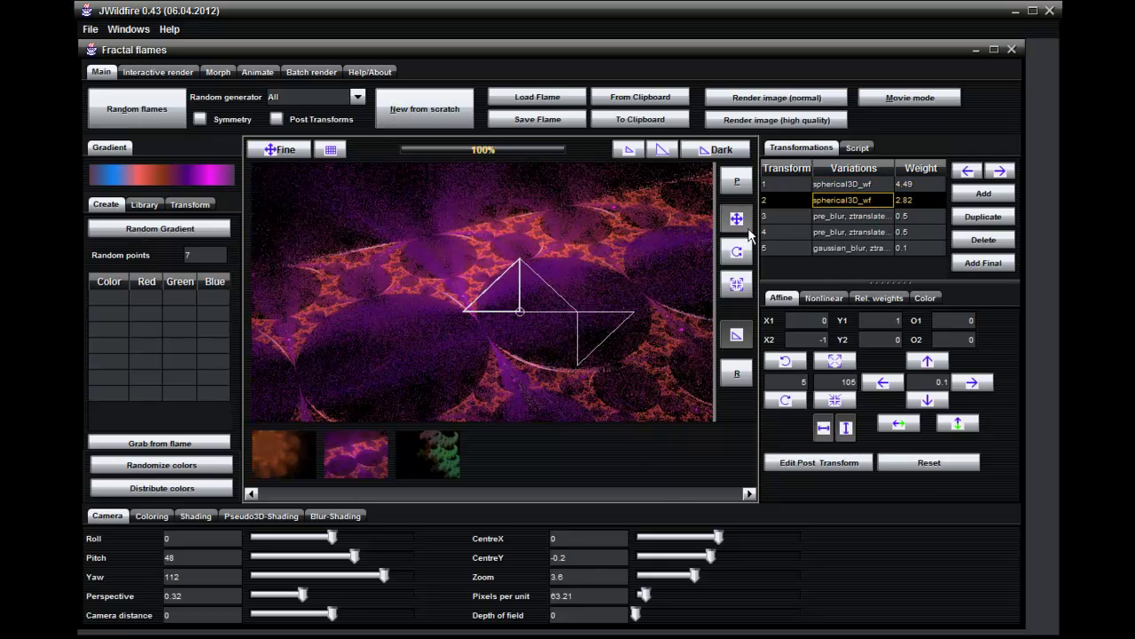
click(834, 216)
click(838, 233)
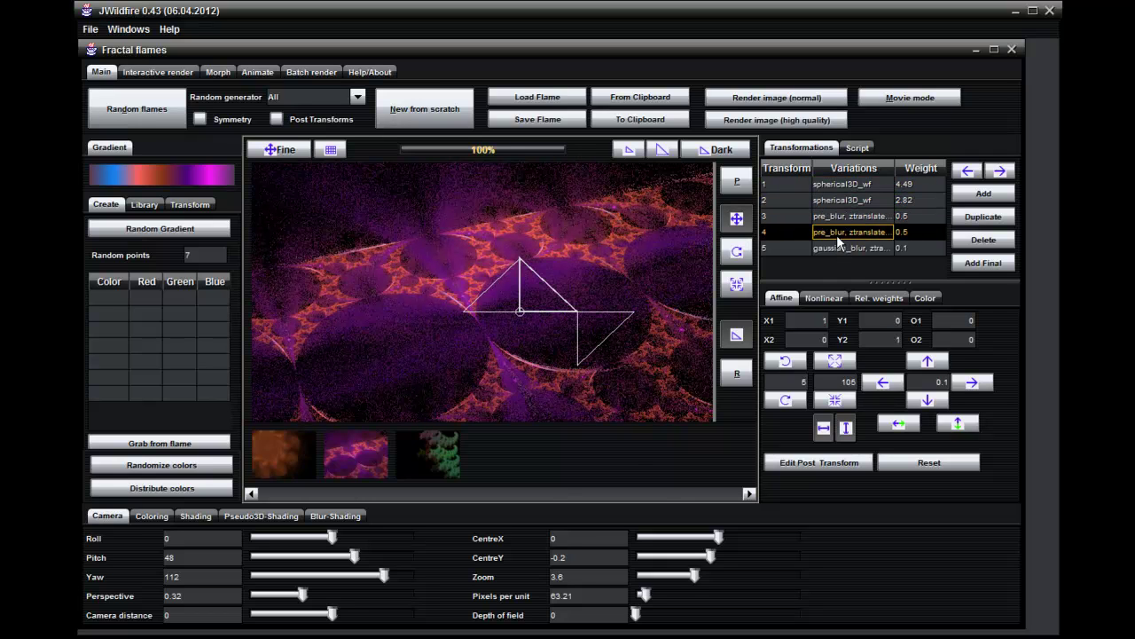
click(837, 245)
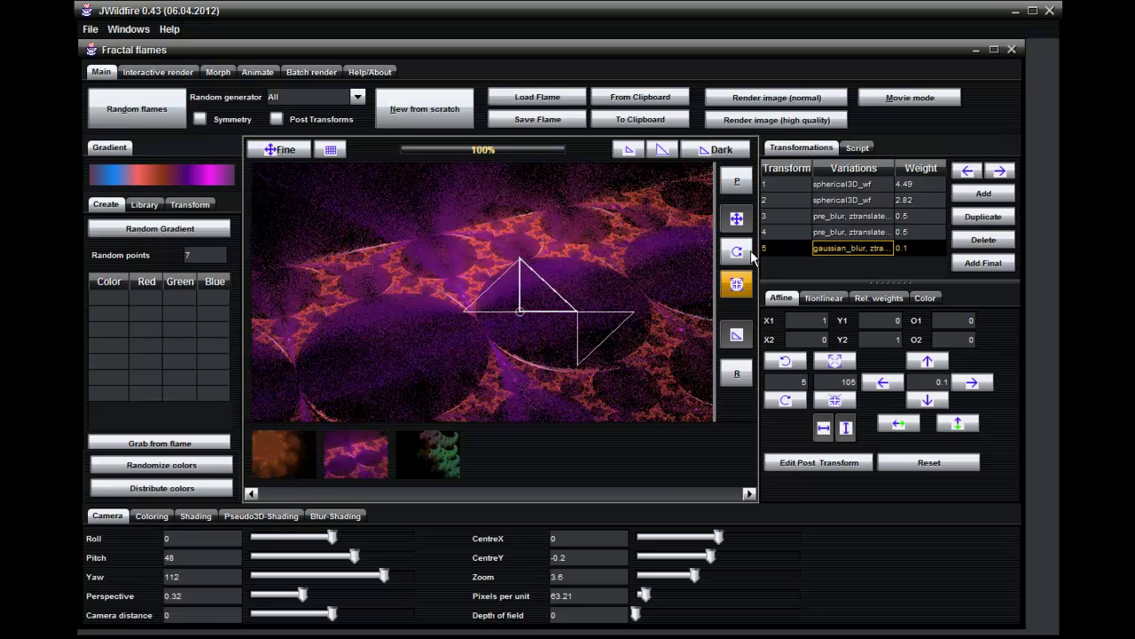
click(737, 186)
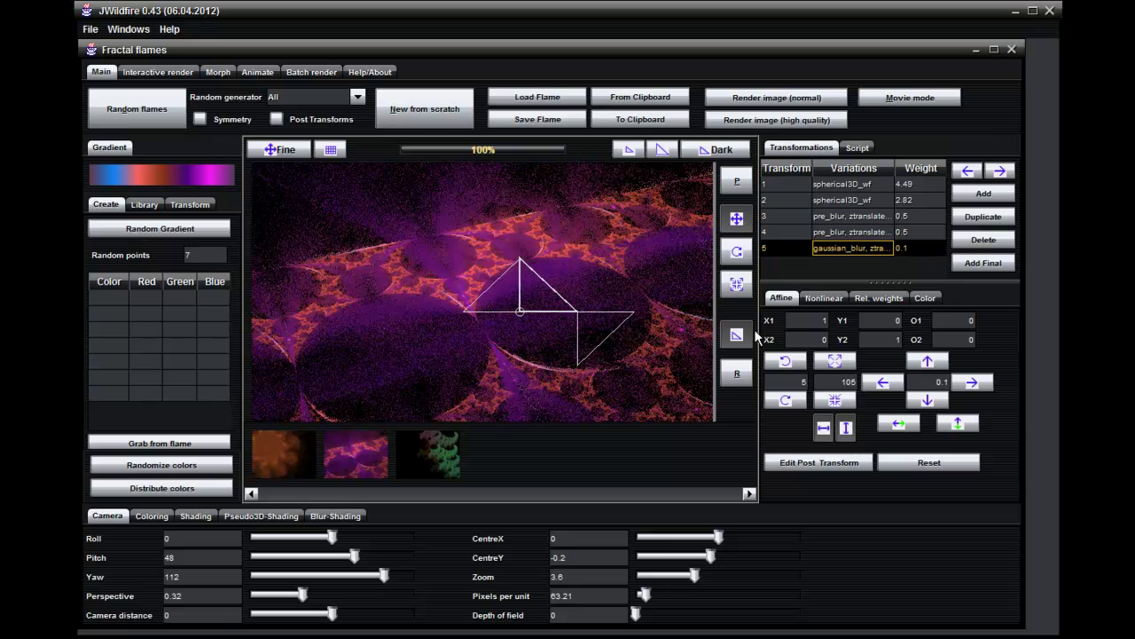
click(737, 220)
Step: Drag the gaussian_blur triangle left and the spherical3D_wf triangle to lower right of centre
mouse_move(585, 263)
mouse_down()
mouse_move(483, 233)
mouse_move(476, 335)
mouse_move(512, 343)
mouse_up()
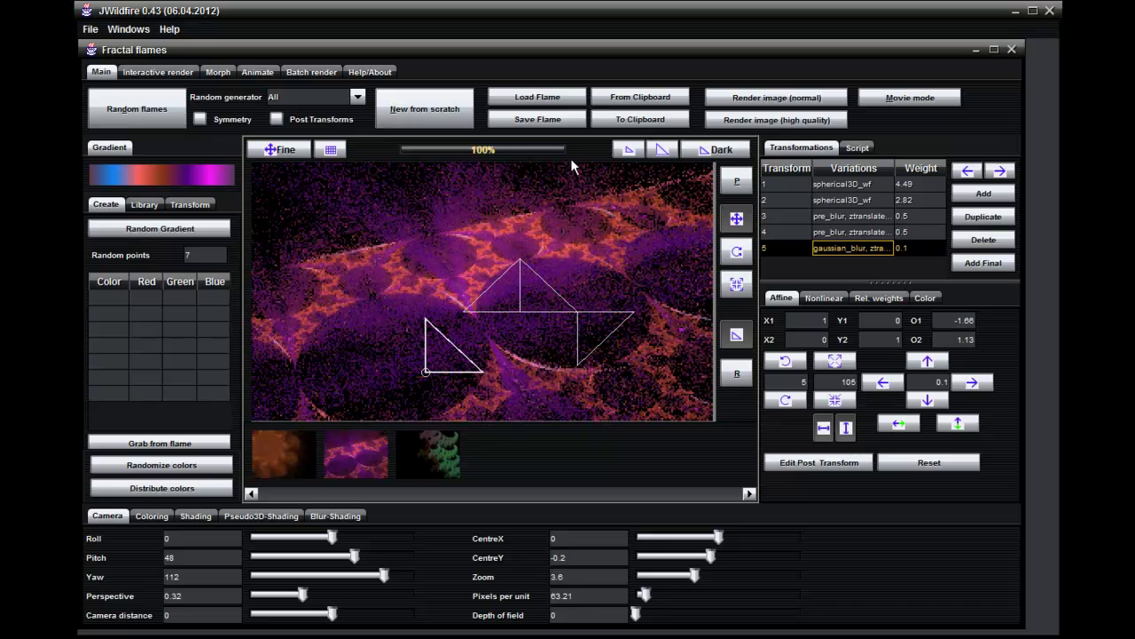
click(854, 184)
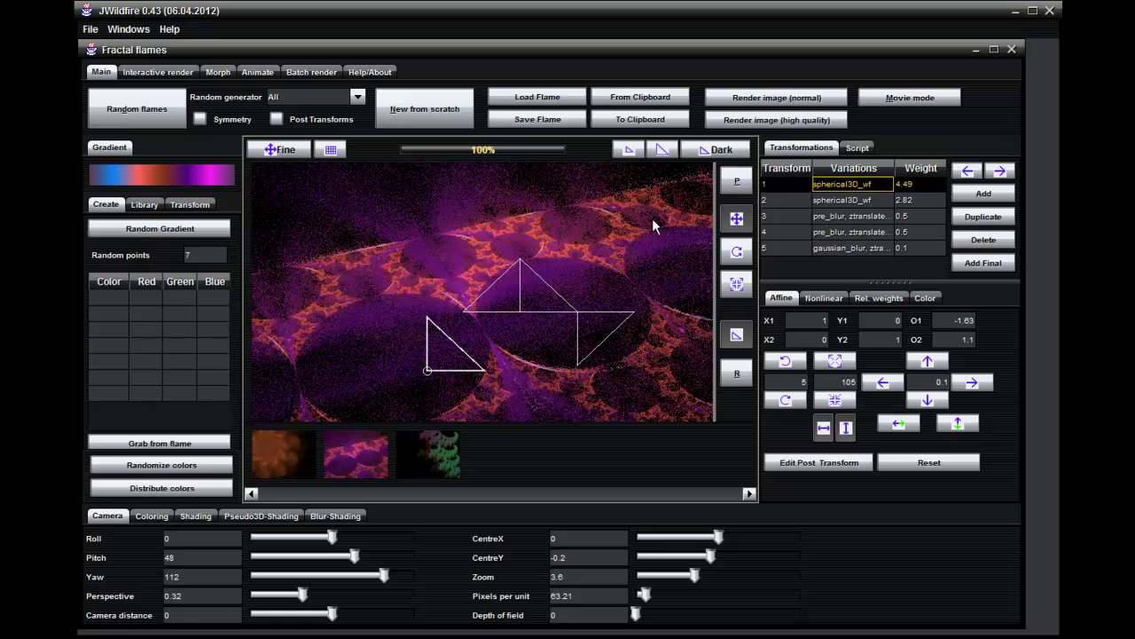
mouse_move(610, 262)
mouse_down()
mouse_move(625, 236)
mouse_move(638, 288)
mouse_move(586, 291)
mouse_move(613, 315)
mouse_move(593, 316)
mouse_move(598, 293)
mouse_move(586, 301)
mouse_move(595, 318)
mouse_up()
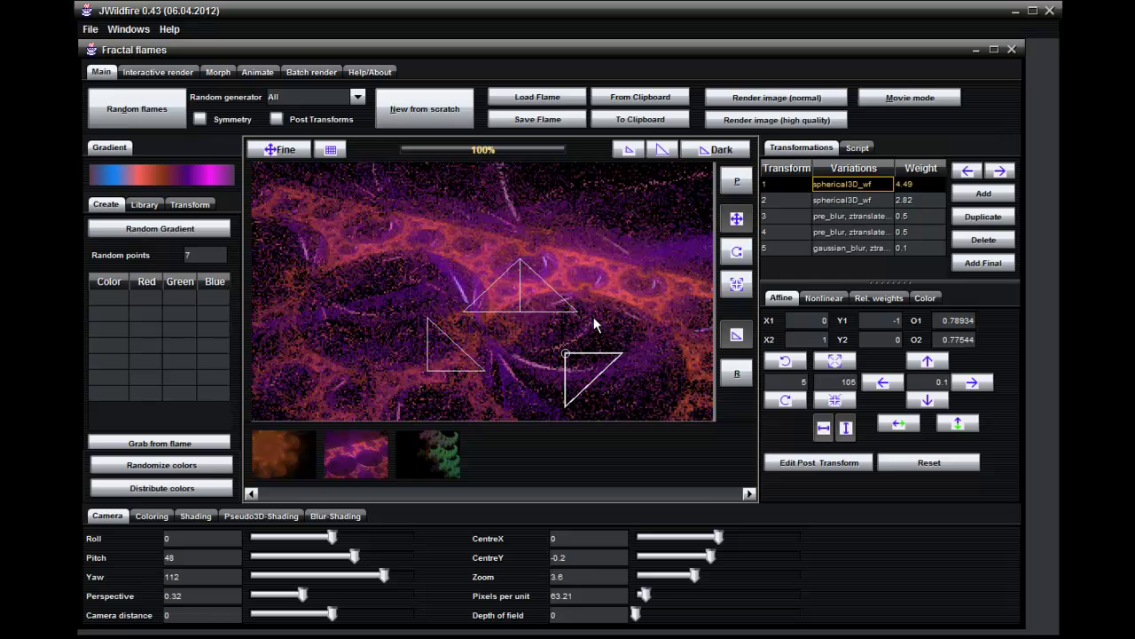
drag(594, 317, 603, 294)
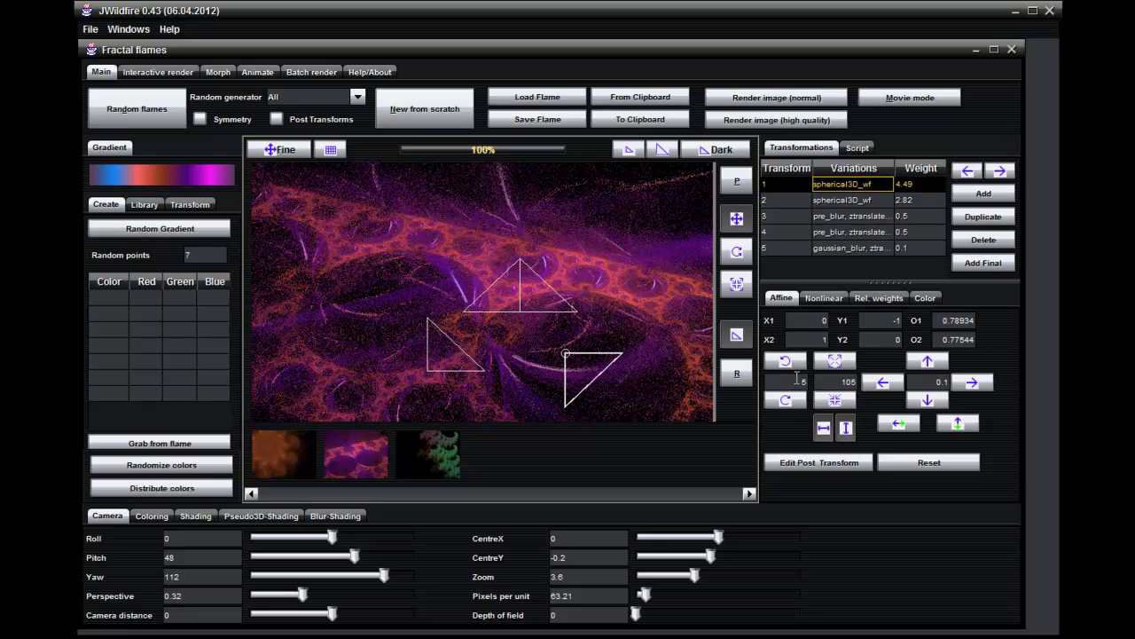
Step: Nudge the spherical3D_wf triangle right, left and back using the translate buttons
click(807, 380)
click(940, 381)
text(.5)
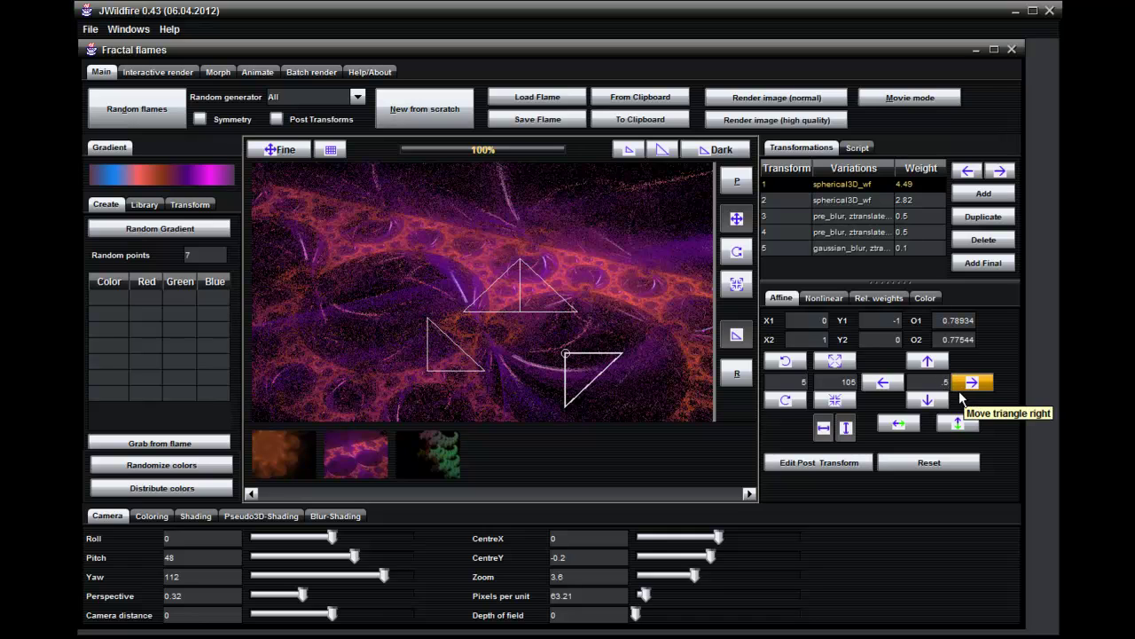
click(972, 383)
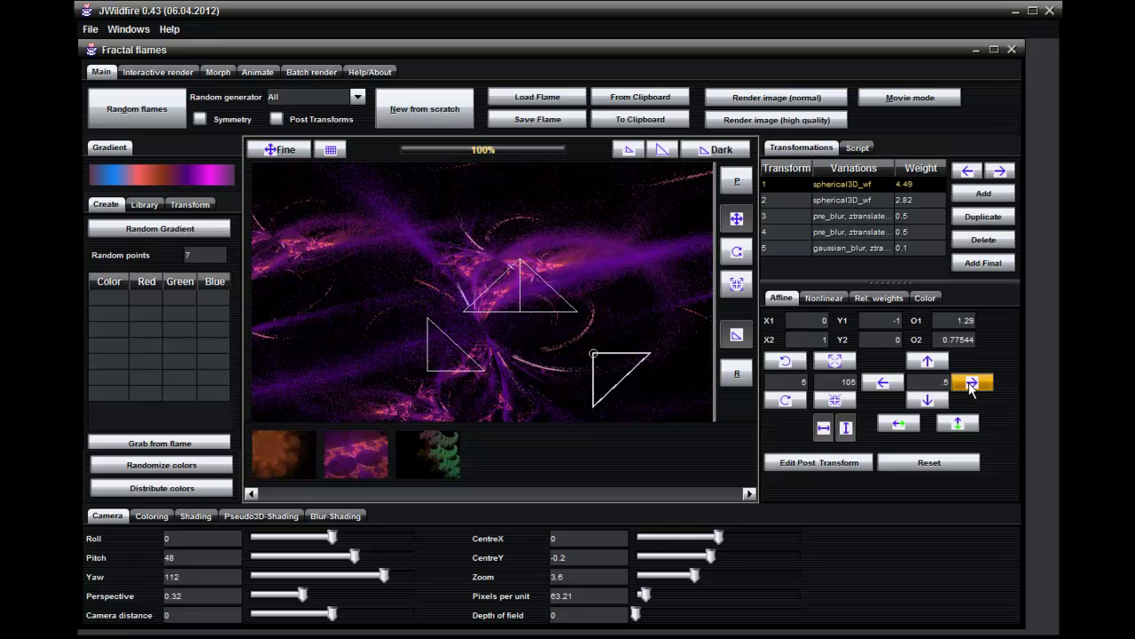
click(894, 387)
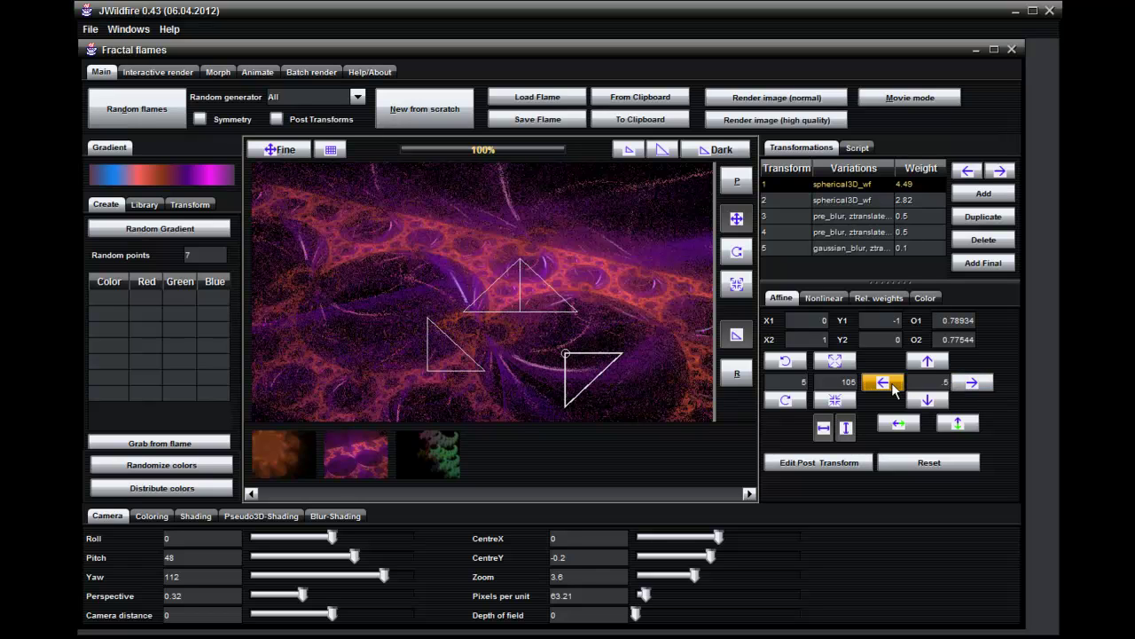
click(895, 388)
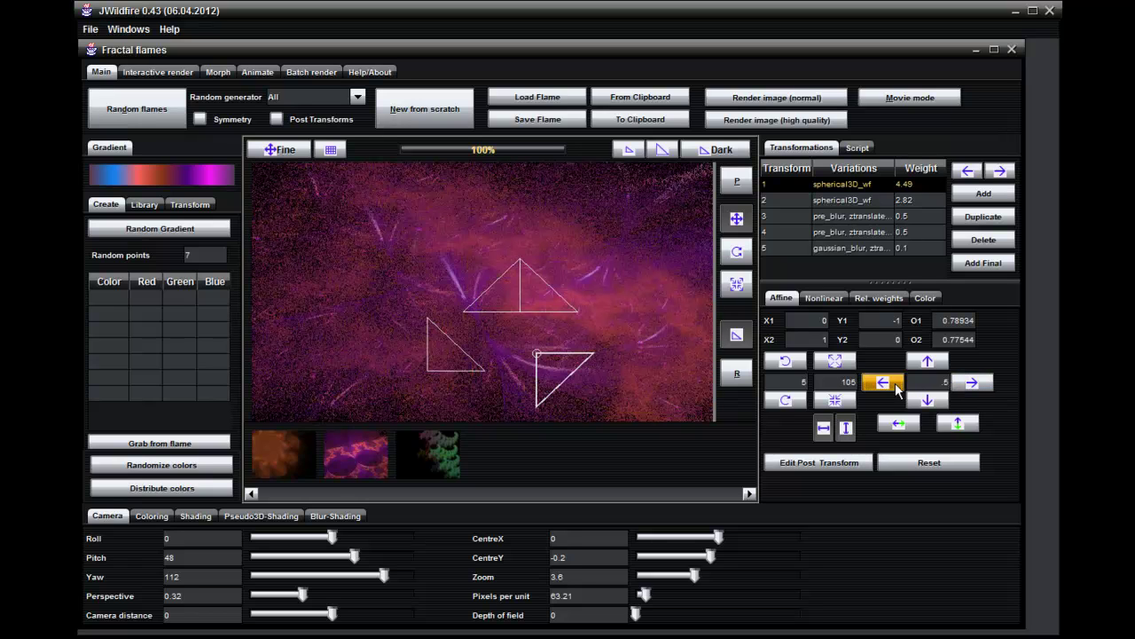
click(962, 384)
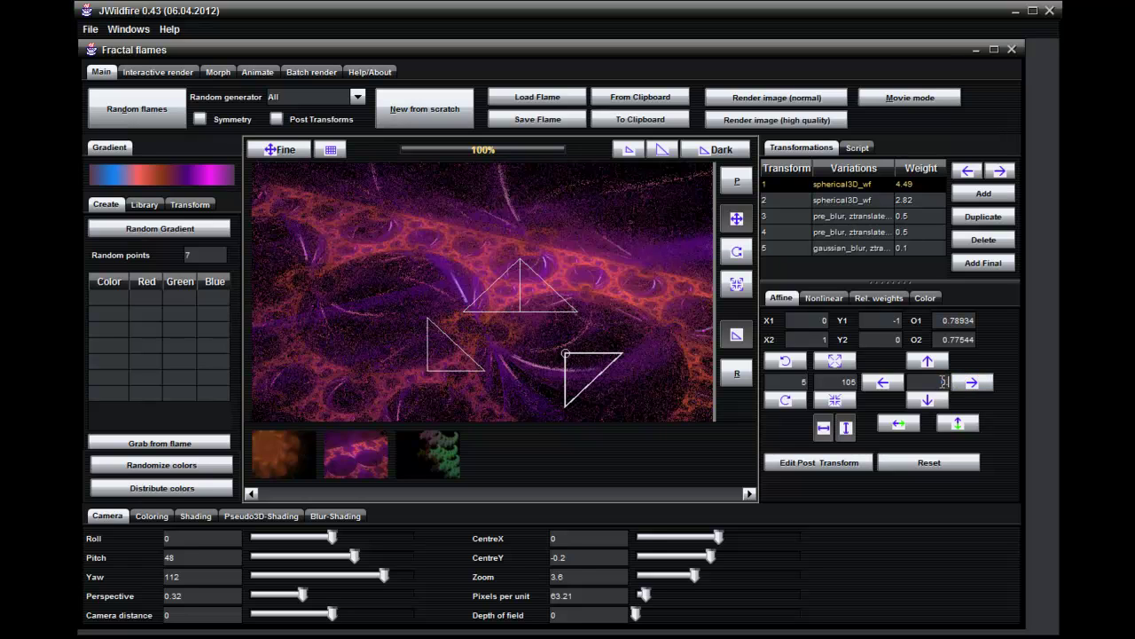
Step: Set the nudge step to 0.1, shift the triangle three left, then three right to O1 0.78934
double_click(943, 382)
text(0.1)
click(883, 383)
click(883, 383)
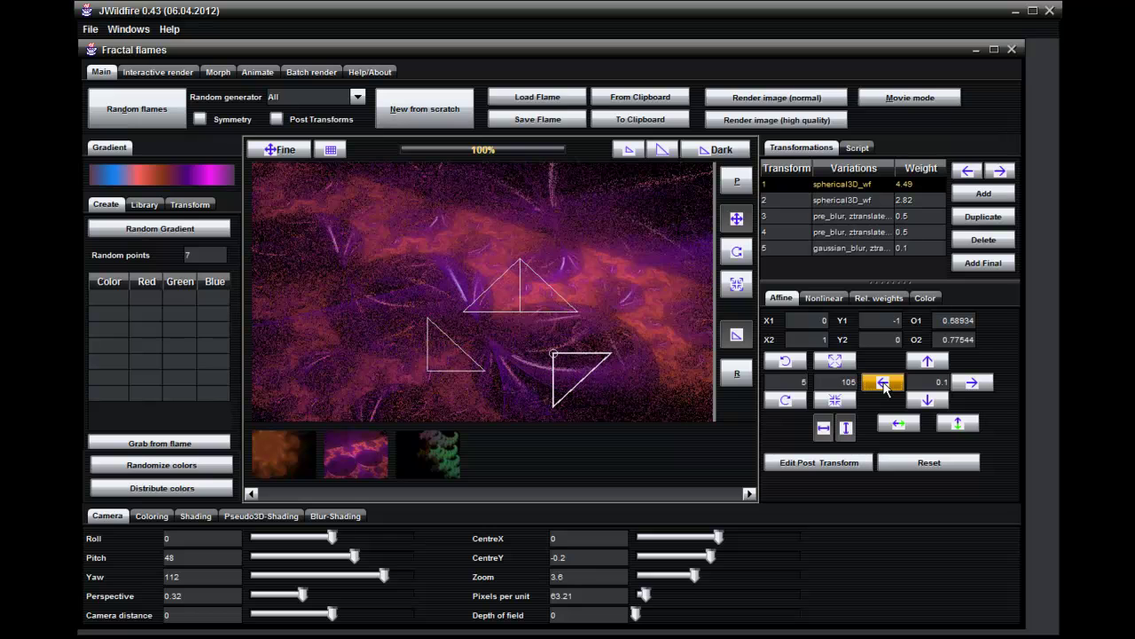
click(884, 384)
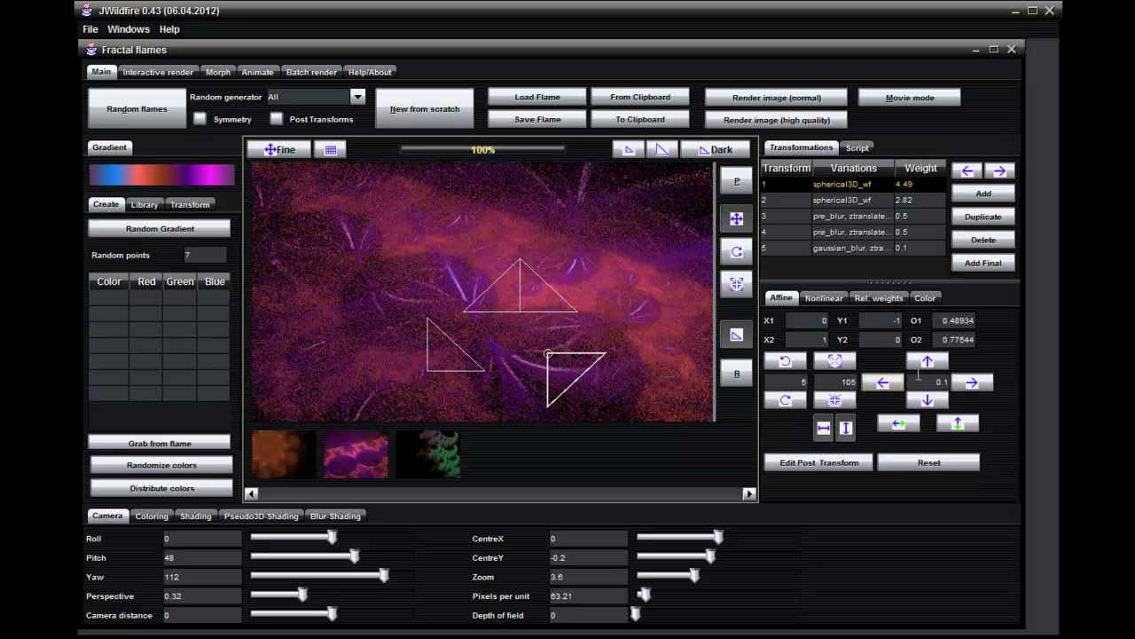
click(973, 383)
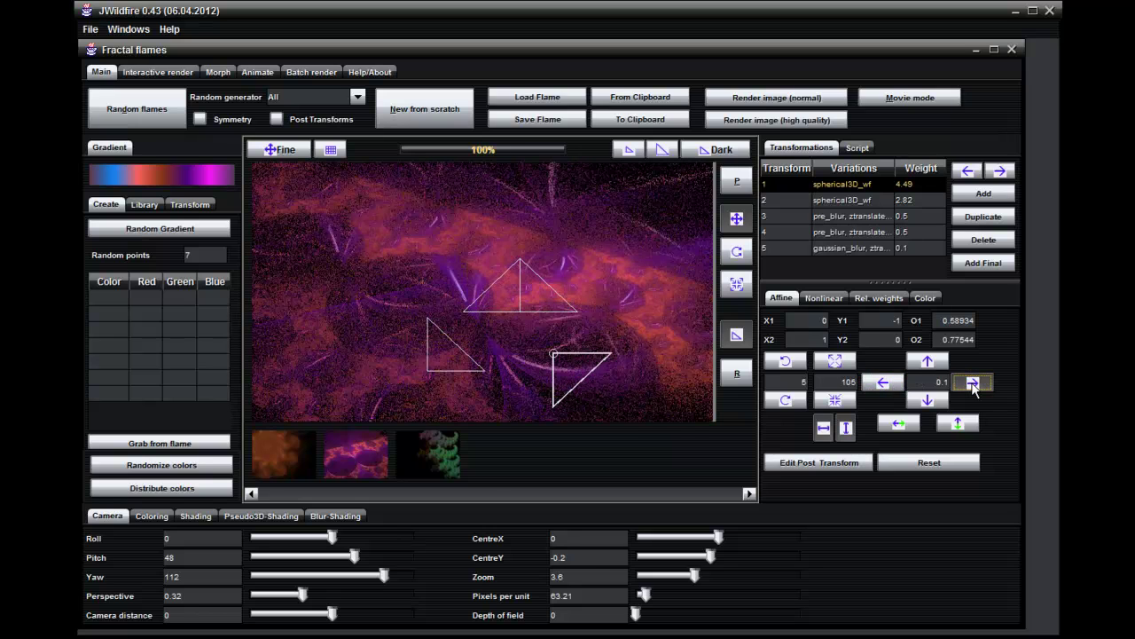
click(973, 383)
click(973, 383)
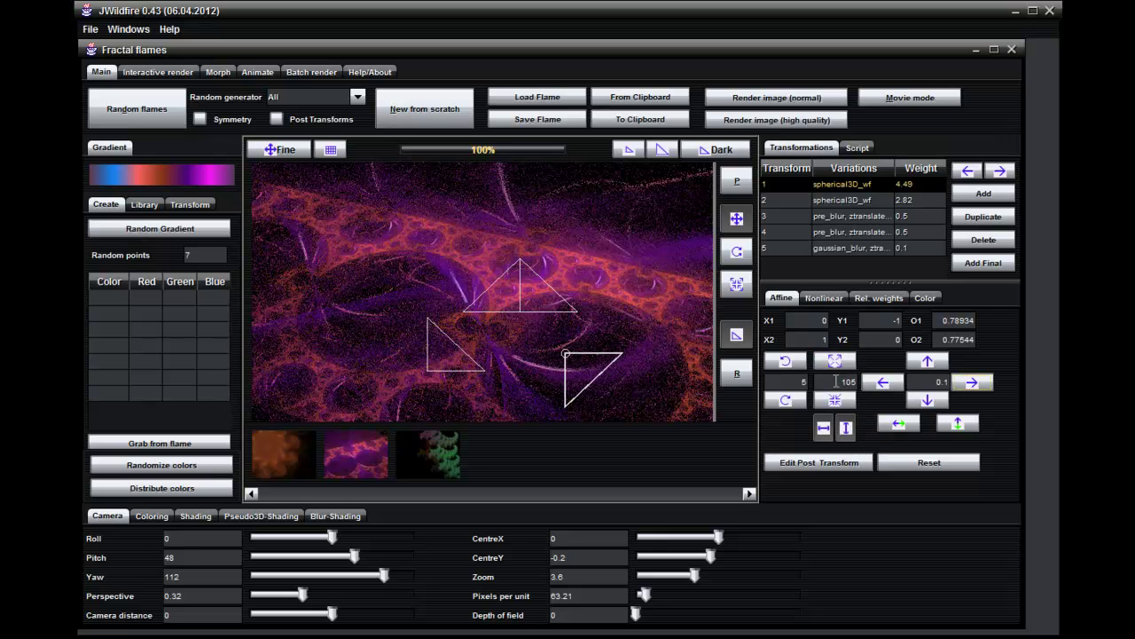
Step: Enlarge the spherical3D_wf triangle four steps to scale 1.22, then rotate 5° and back upright
click(838, 362)
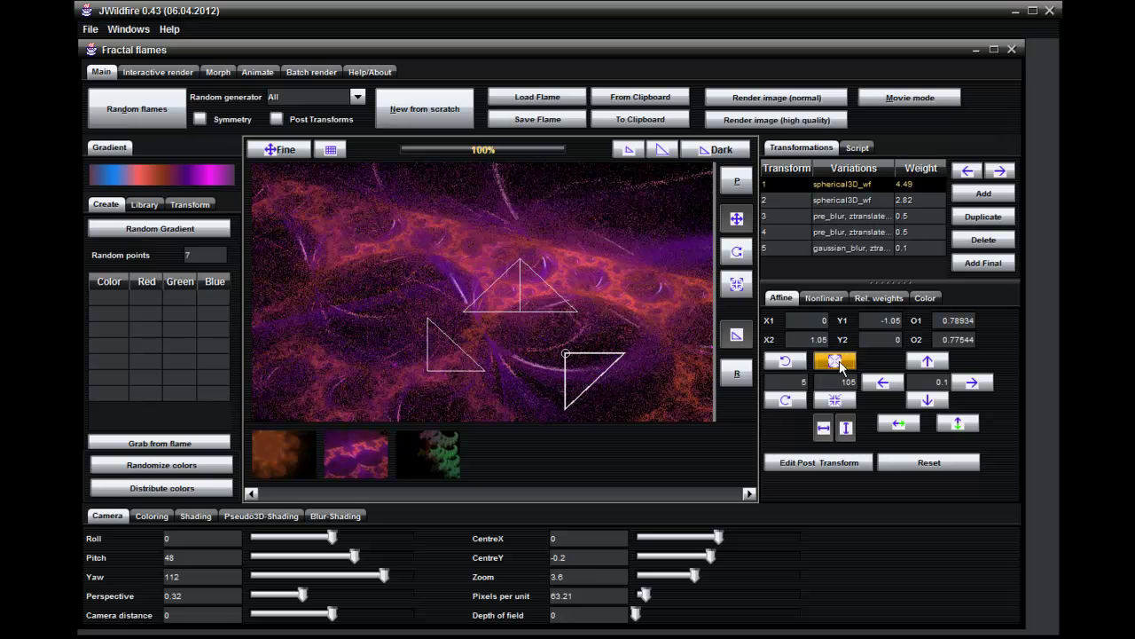
click(838, 361)
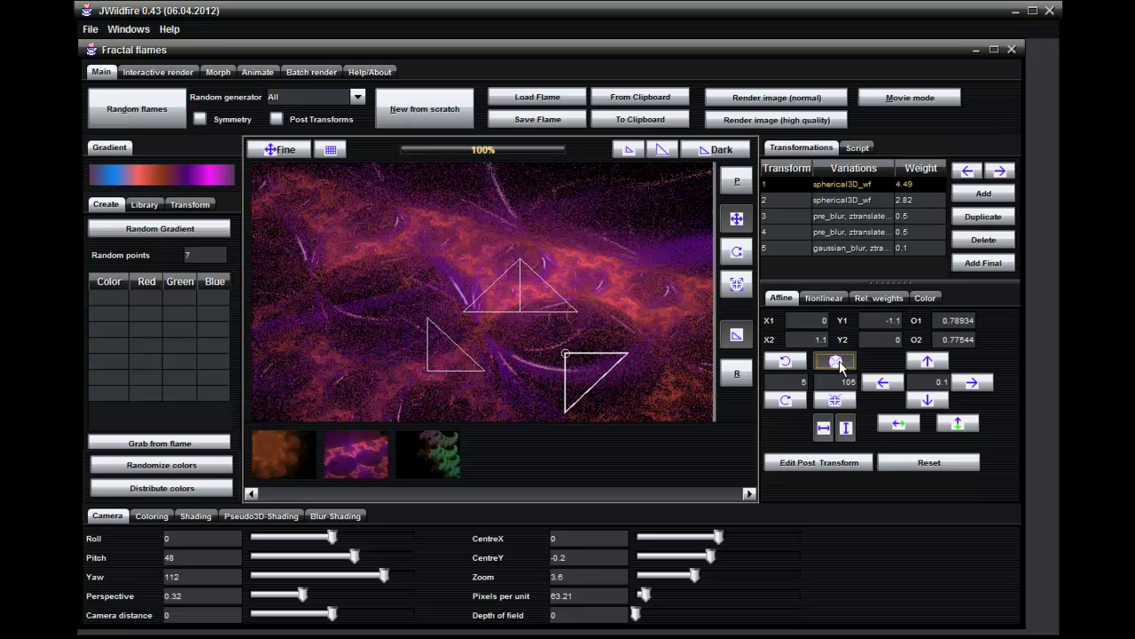
click(838, 362)
click(838, 362)
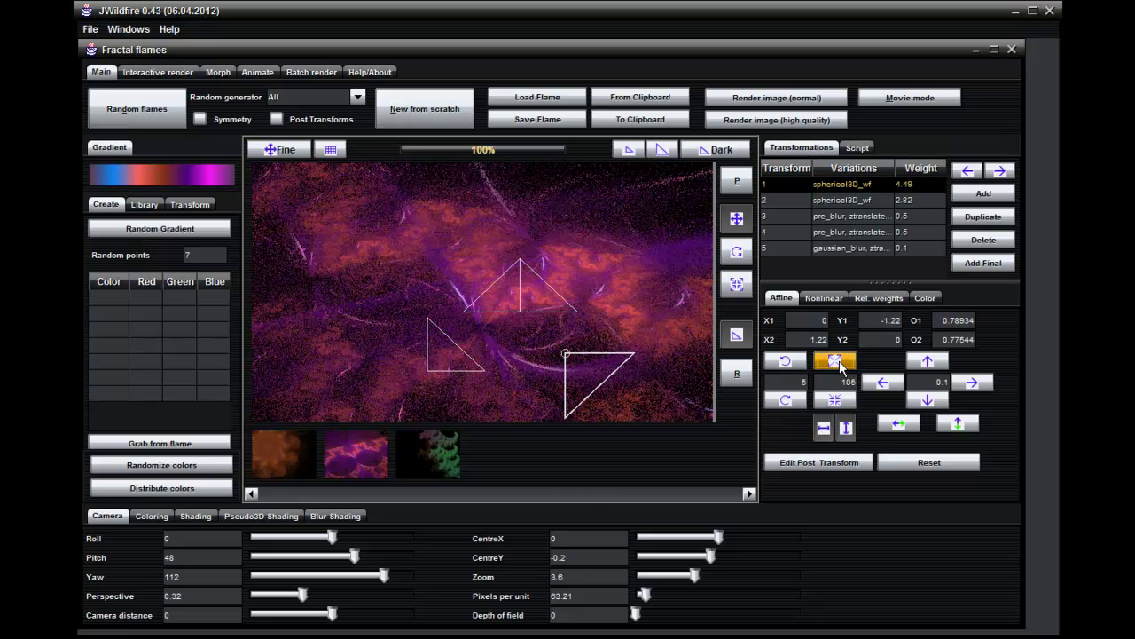
click(789, 401)
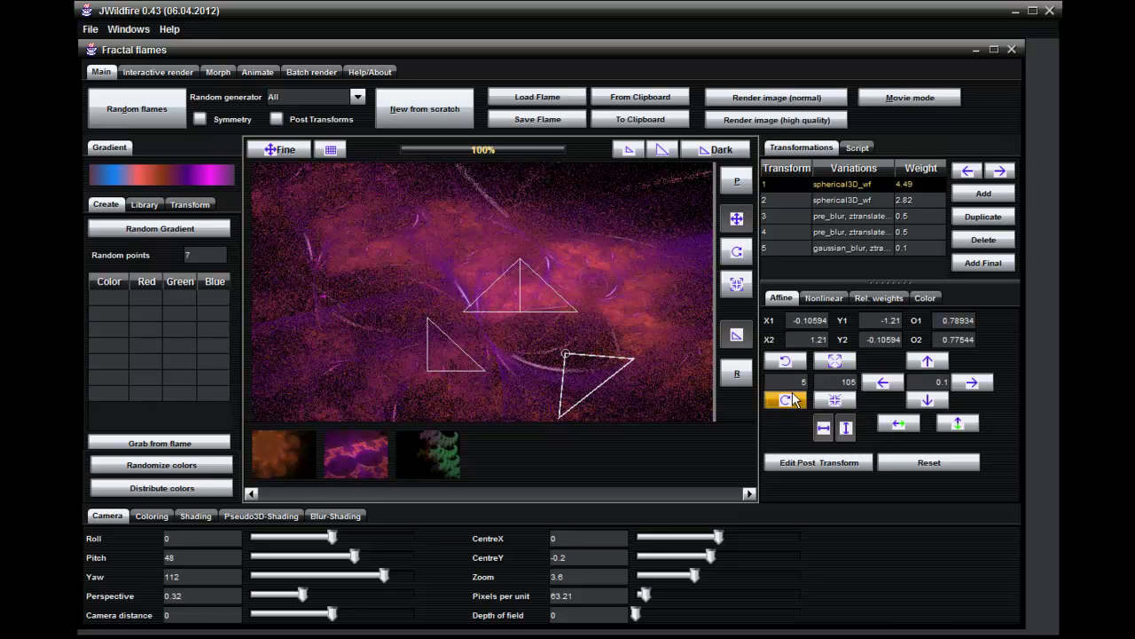
click(792, 364)
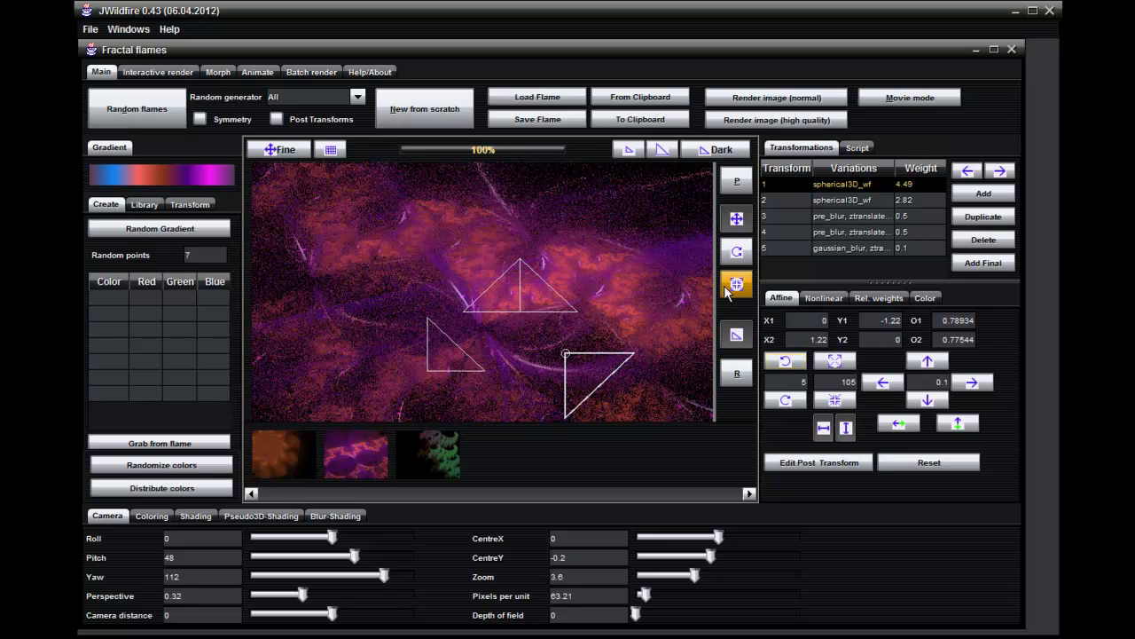
Step: Tilt the spherical3D_wf triangle in rotate mode, then stretch it in scale mode to coefficients about 0.61 and 1.34
click(738, 253)
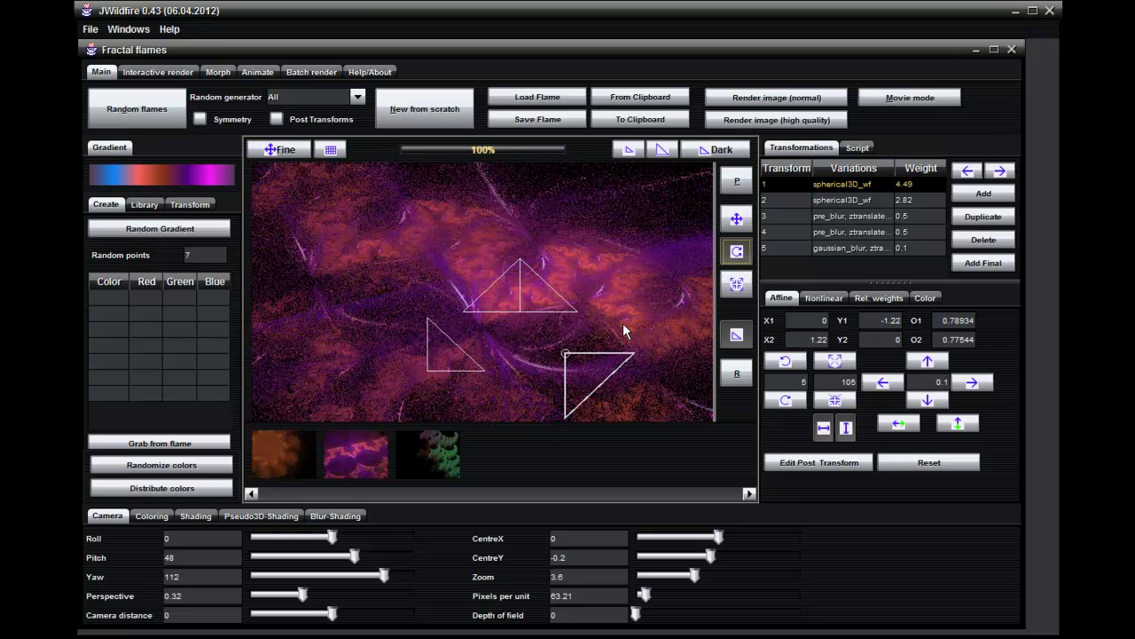
mouse_move(622, 325)
mouse_down()
mouse_move(672, 330)
mouse_move(676, 316)
mouse_up()
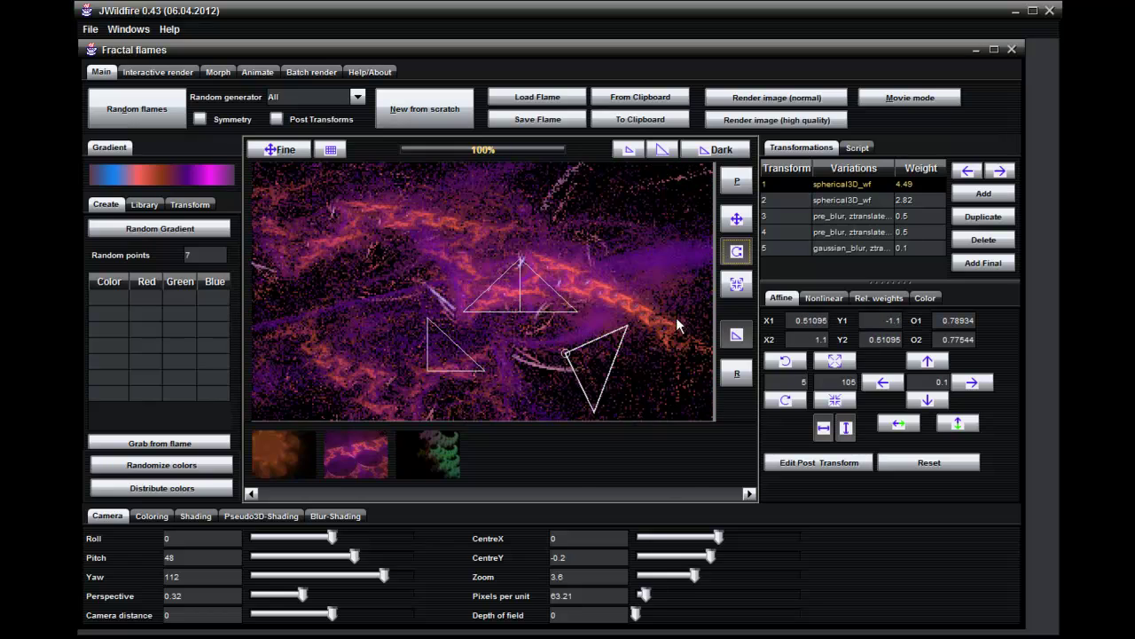
click(736, 284)
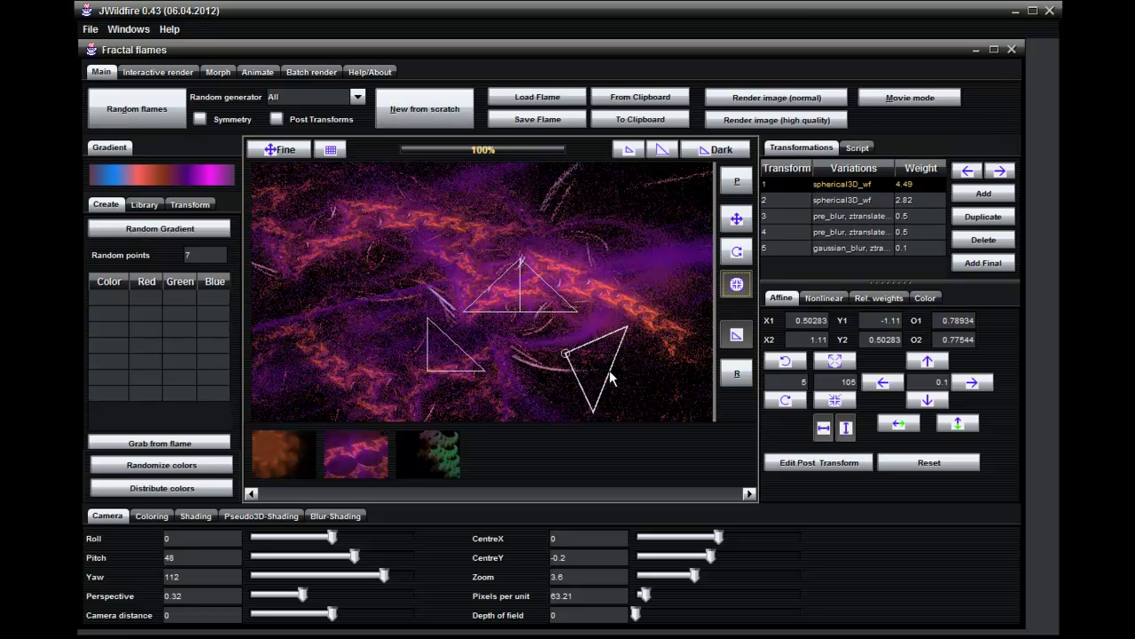
mouse_move(623, 373)
mouse_down()
mouse_move(618, 362)
mouse_move(619, 372)
mouse_up()
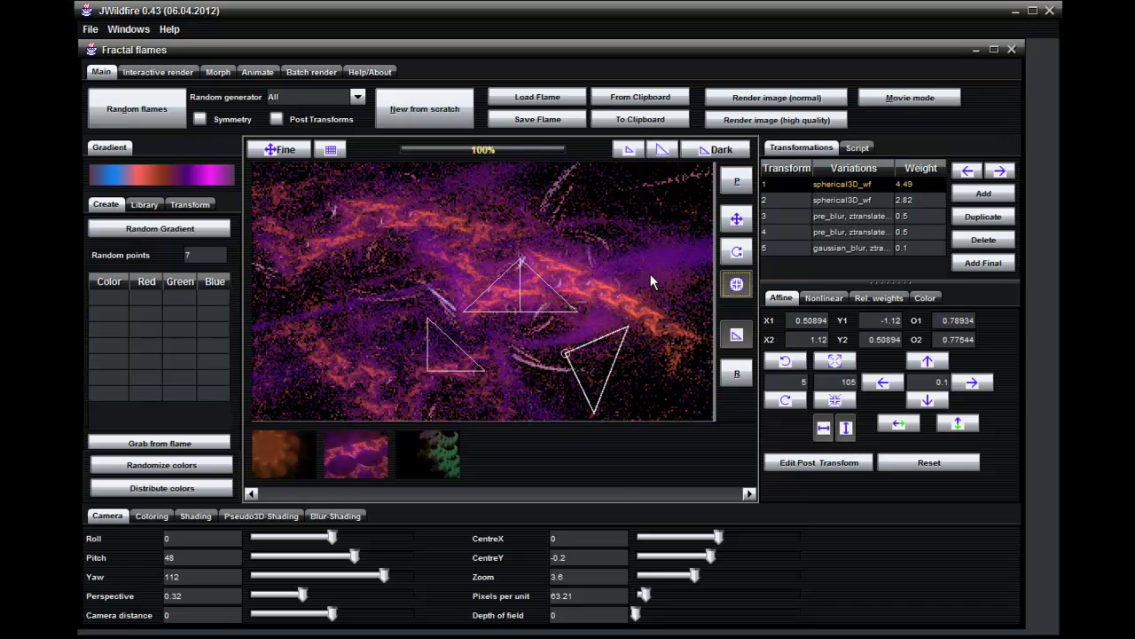
mouse_move(652, 297)
mouse_down()
mouse_move(671, 305)
mouse_move(637, 277)
mouse_move(647, 279)
mouse_move(627, 291)
mouse_up()
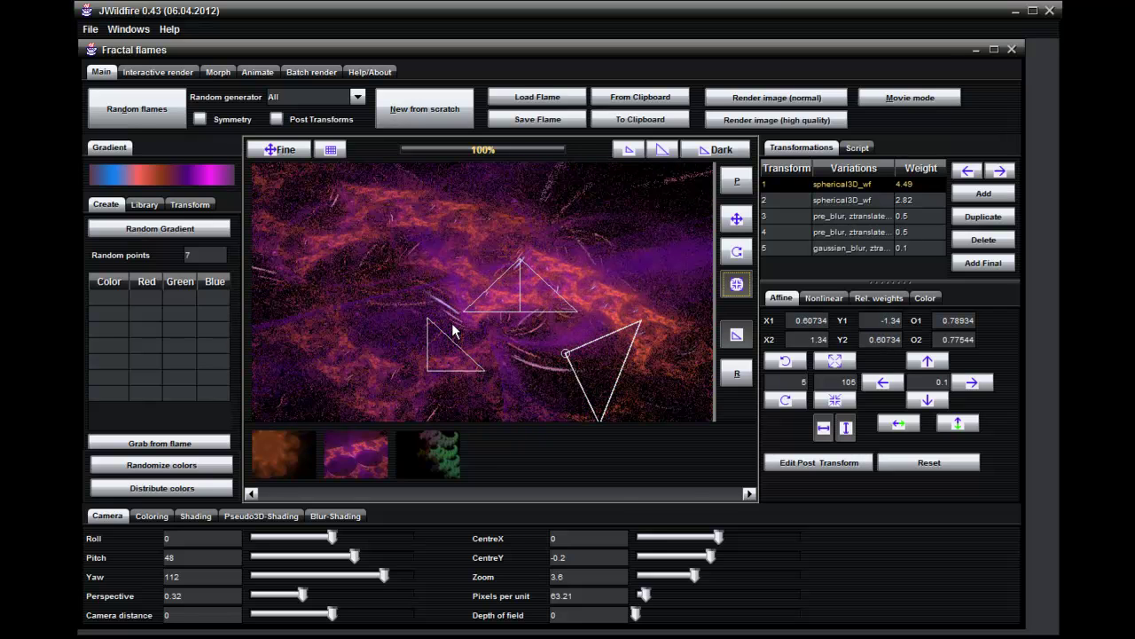
Step: Enlarge transform 2's upper triangle, then move it to offsets near -0.10, 0.01
click(490, 289)
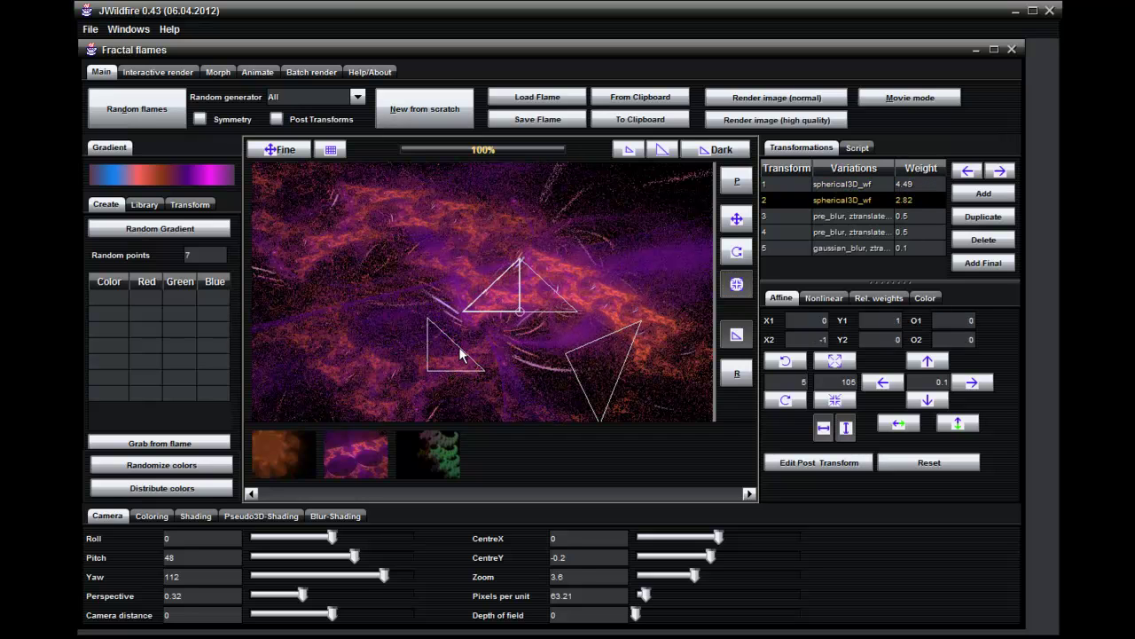
mouse_move(474, 303)
mouse_down()
mouse_move(453, 308)
mouse_move(562, 322)
mouse_up()
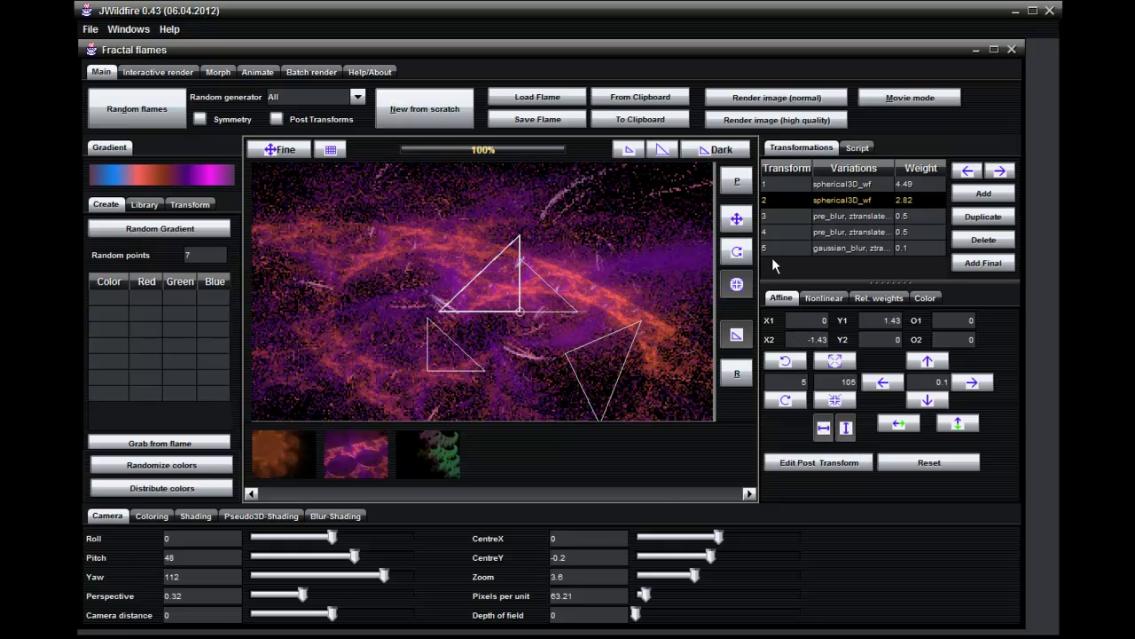
click(736, 218)
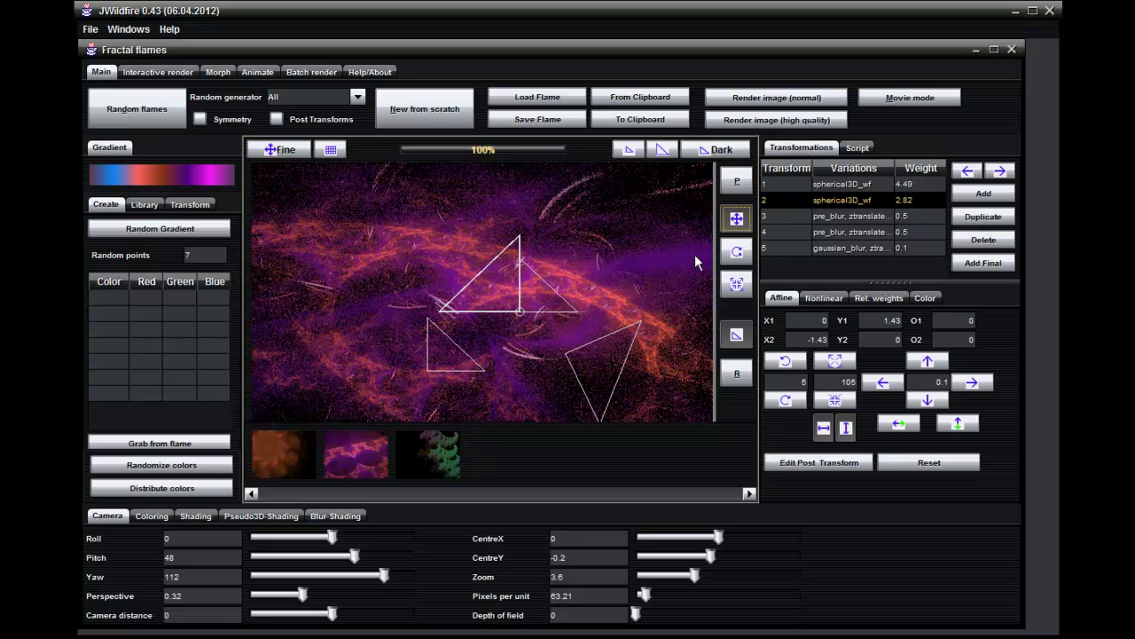
mouse_move(456, 260)
mouse_down()
mouse_move(423, 227)
mouse_move(371, 268)
mouse_move(406, 254)
mouse_move(434, 267)
mouse_move(453, 260)
mouse_up()
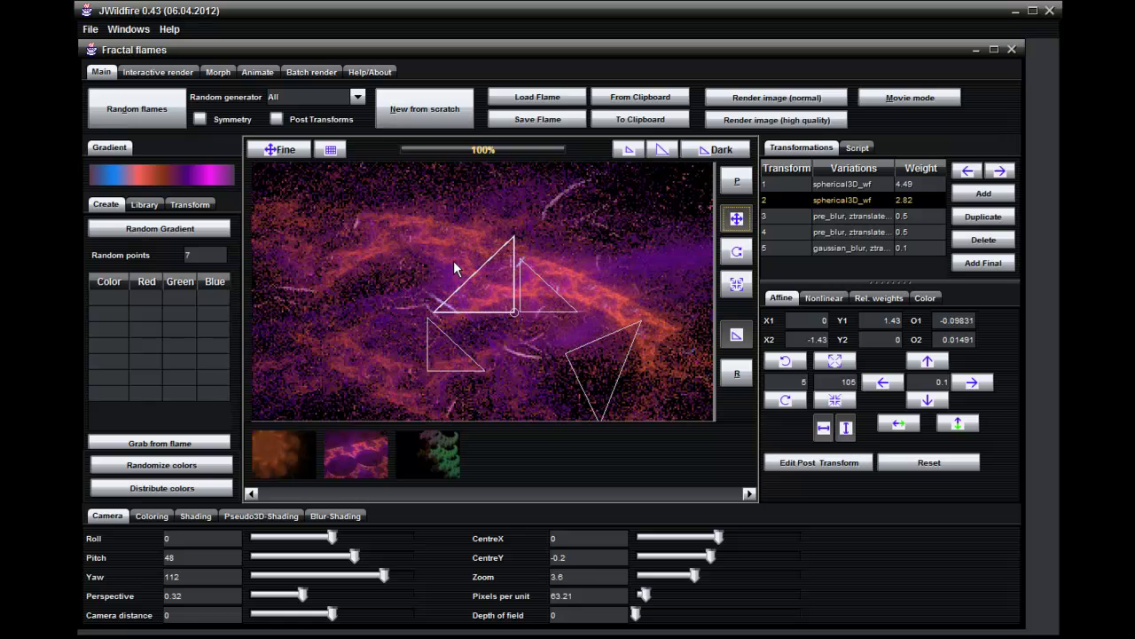
Step: With Fine on, move the upper triangle to about -0.18, 0.16, then hide triangles and re-render
click(286, 153)
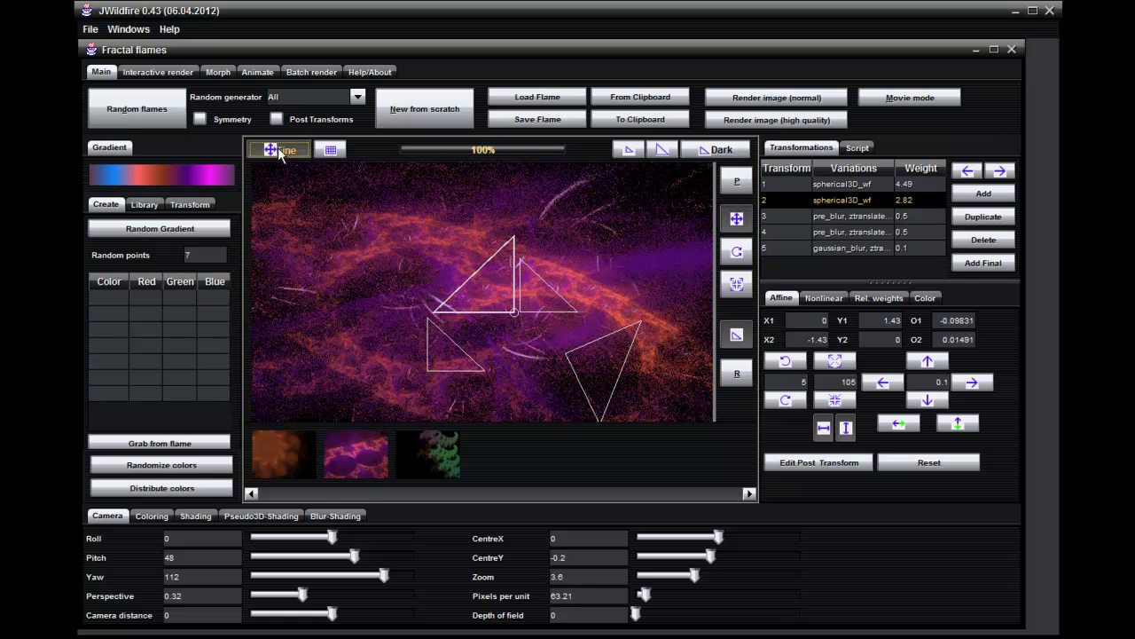
mouse_move(430, 282)
mouse_down()
mouse_move(443, 290)
mouse_move(428, 288)
mouse_up()
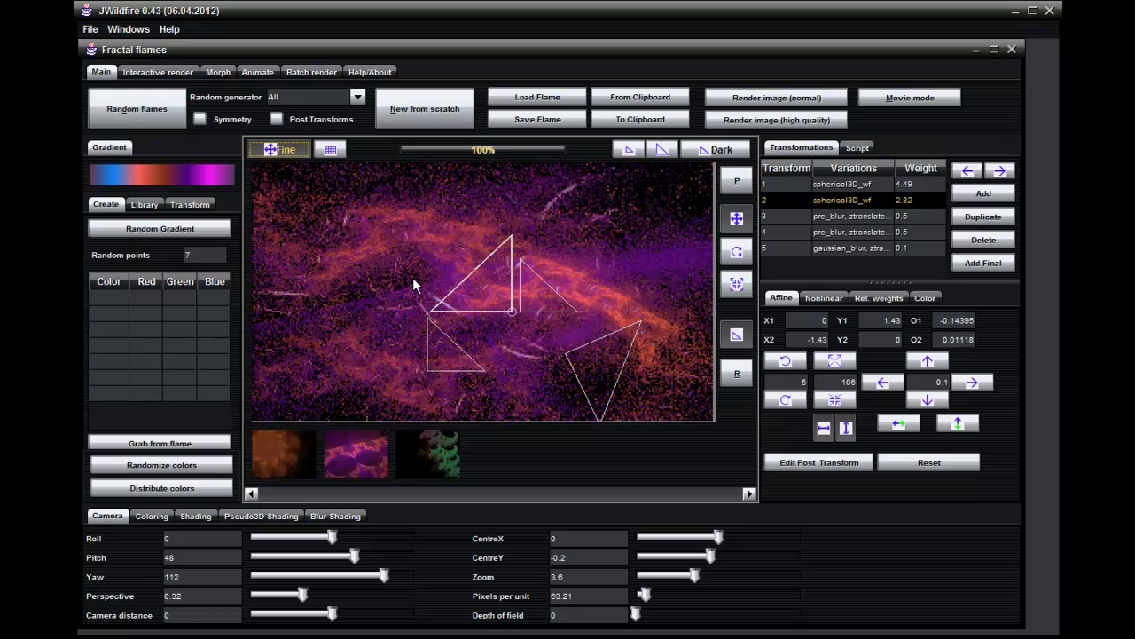
mouse_move(427, 282)
mouse_down()
mouse_move(406, 278)
mouse_move(408, 292)
mouse_up()
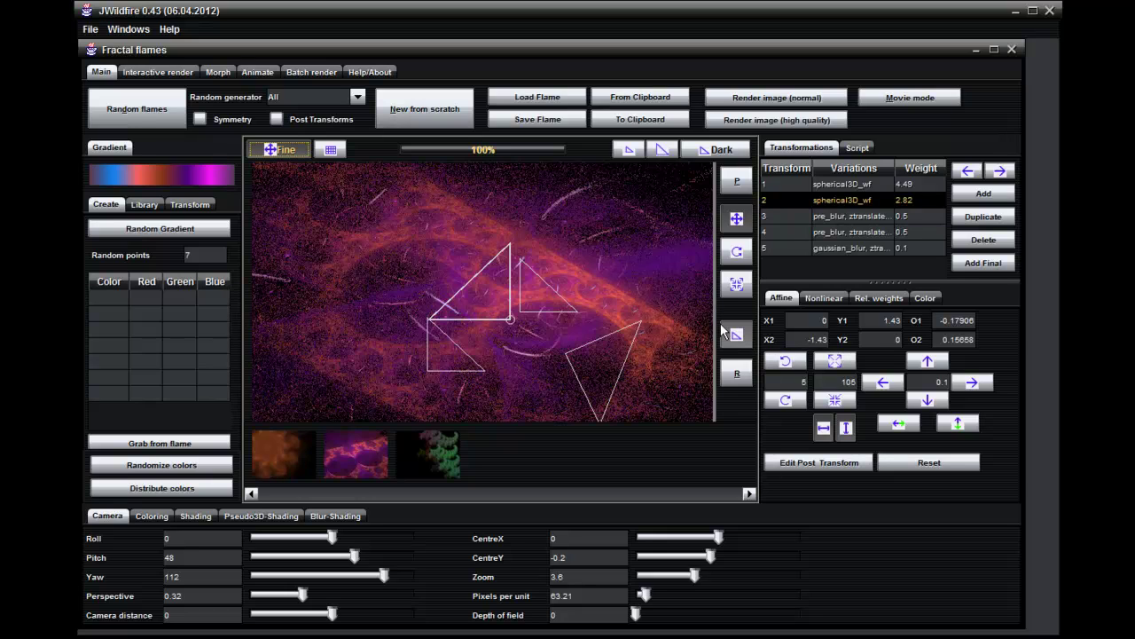
click(728, 339)
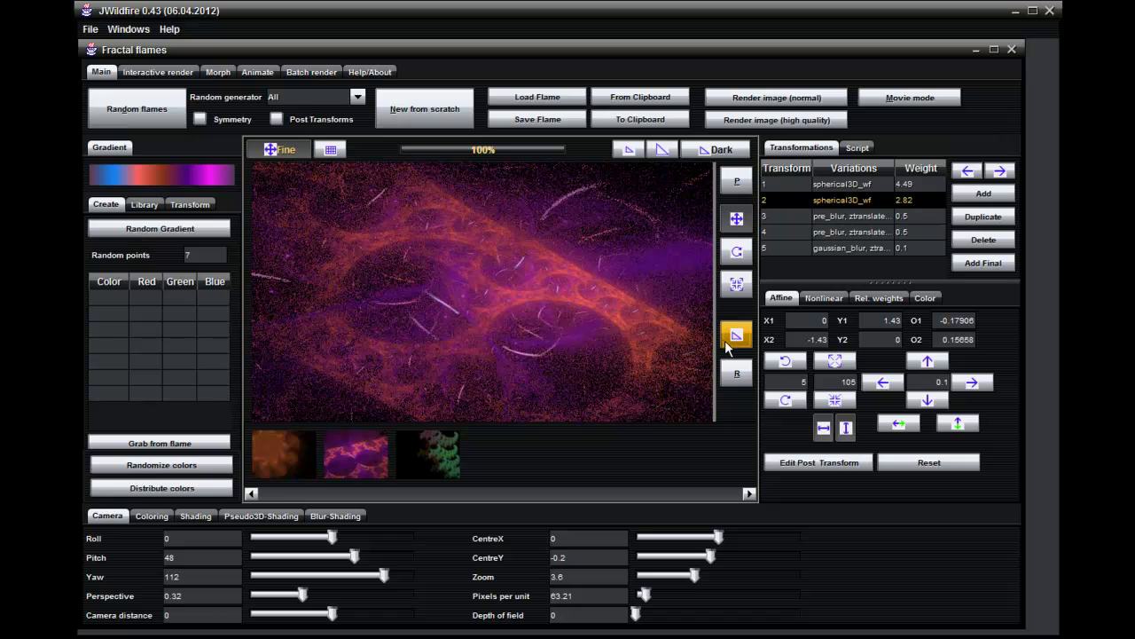
click(736, 373)
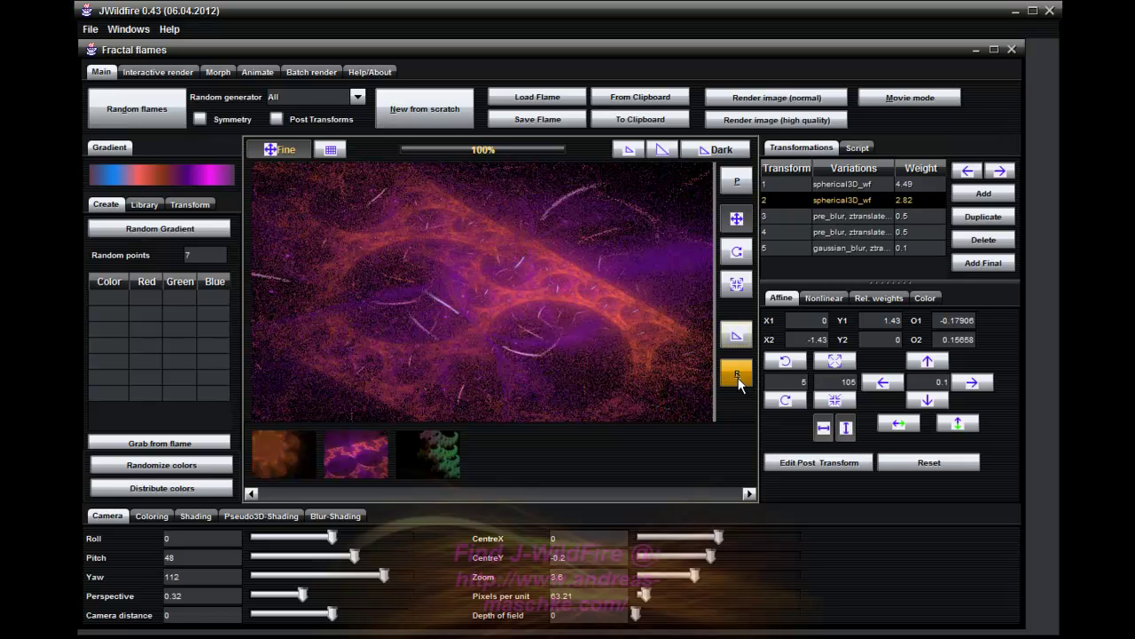